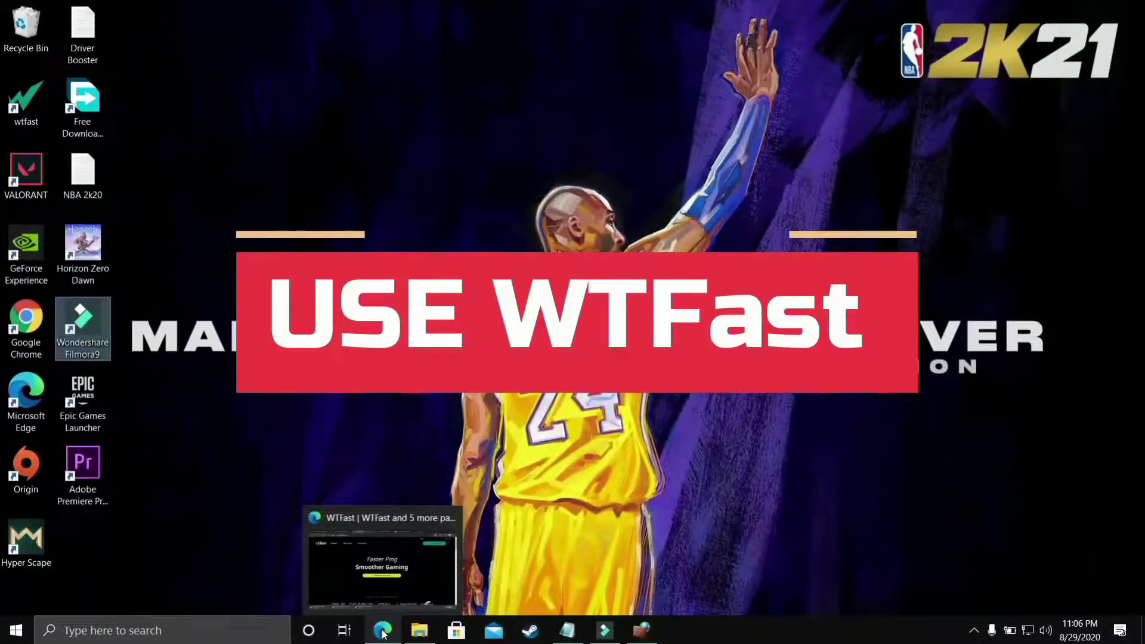
Open wtfast.com in Edge and scroll down through its features to the free trial offer.
{"action": "left_click", "coordinate": [383, 632]}
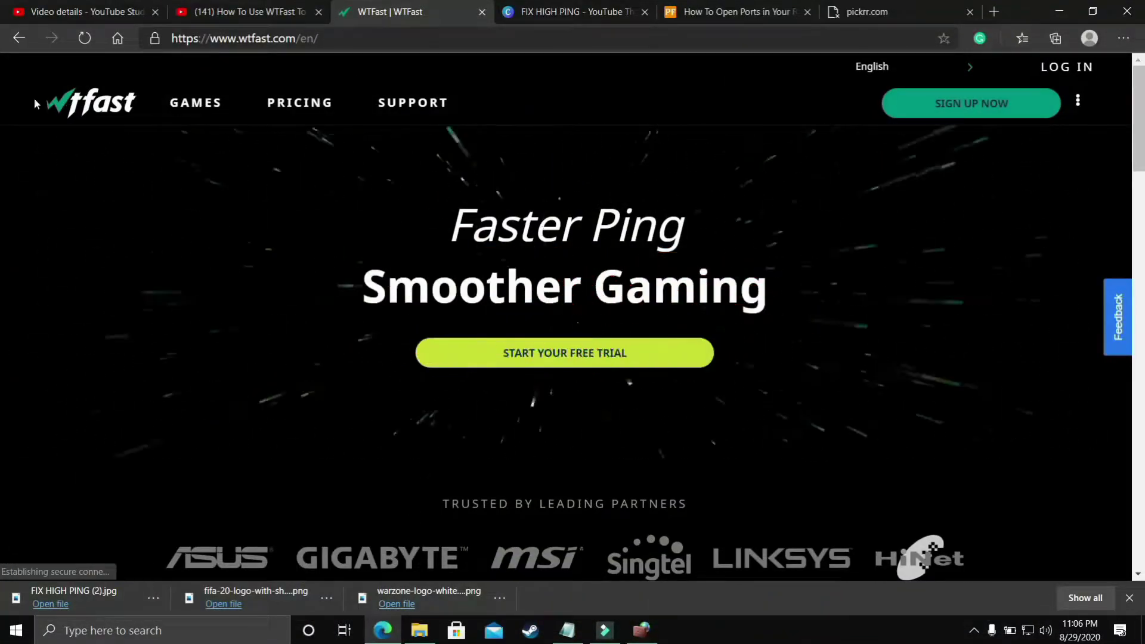
{"action": "scroll", "coordinate": [233, 188], "scroll_direction": "down", "scroll_amount": 3}
{"action": "scroll", "coordinate": [235, 188], "scroll_direction": "down", "scroll_amount": 4}
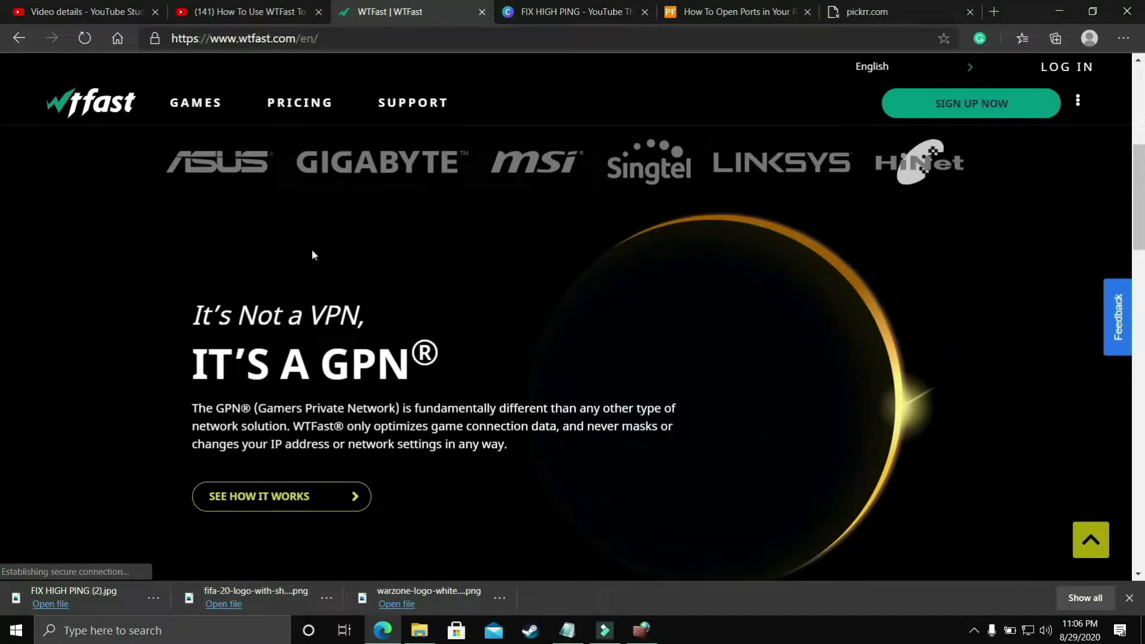
{"action": "scroll", "coordinate": [481, 301], "scroll_direction": "down", "scroll_amount": 6}
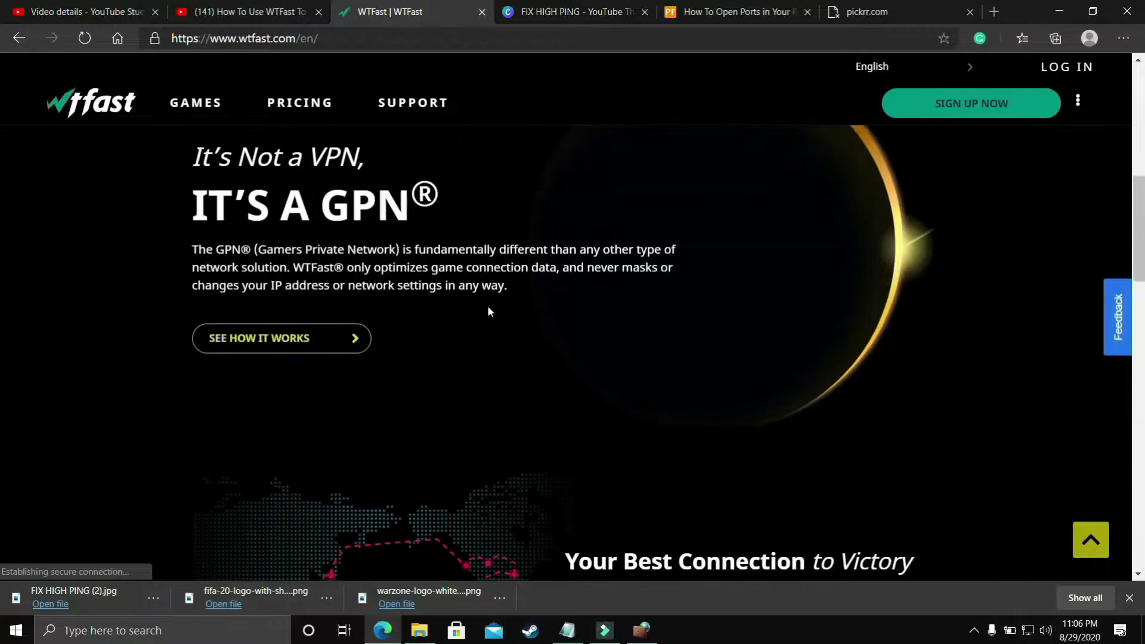
{"action": "scroll", "coordinate": [488, 311], "scroll_direction": "down", "scroll_amount": 5}
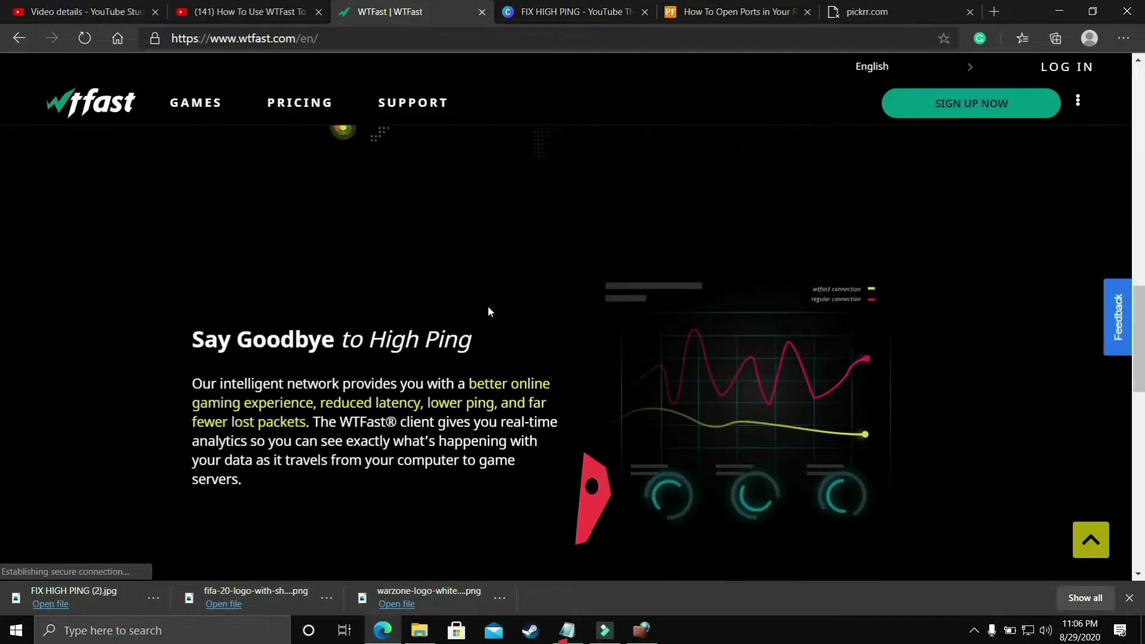
{"action": "scroll", "coordinate": [488, 307], "scroll_direction": "down", "scroll_amount": 5}
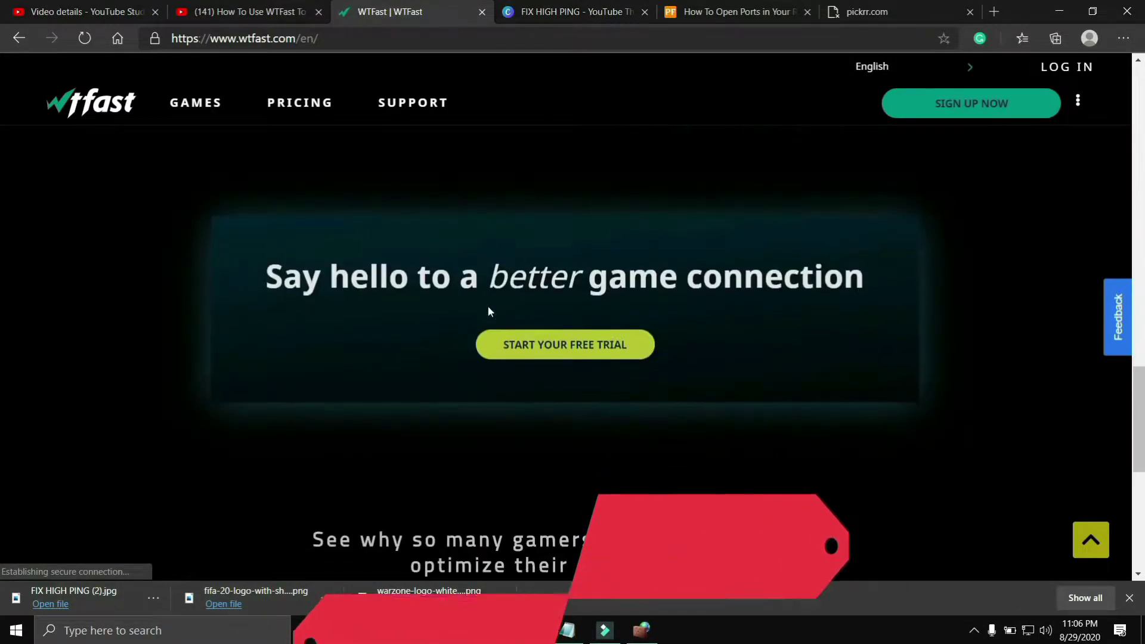
{"action": "scroll", "coordinate": [488, 306], "scroll_direction": "down", "scroll_amount": 6}
Switch to the 'How To Use WTFast' video and skip ahead to 5:31.
{"action": "left_click", "coordinate": [206, 11]}
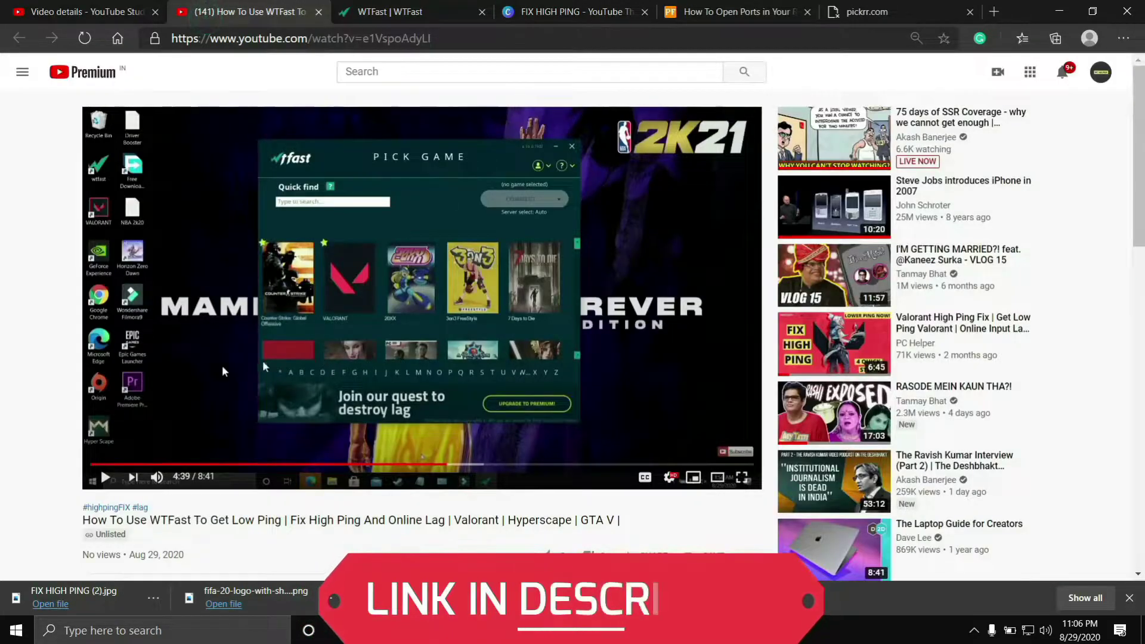
{"action": "left_click_drag", "start_coordinate": [410, 465], "coordinate": [465, 465]}
{"action": "scroll", "coordinate": [374, 502], "scroll_direction": "up", "scroll_amount": 1}
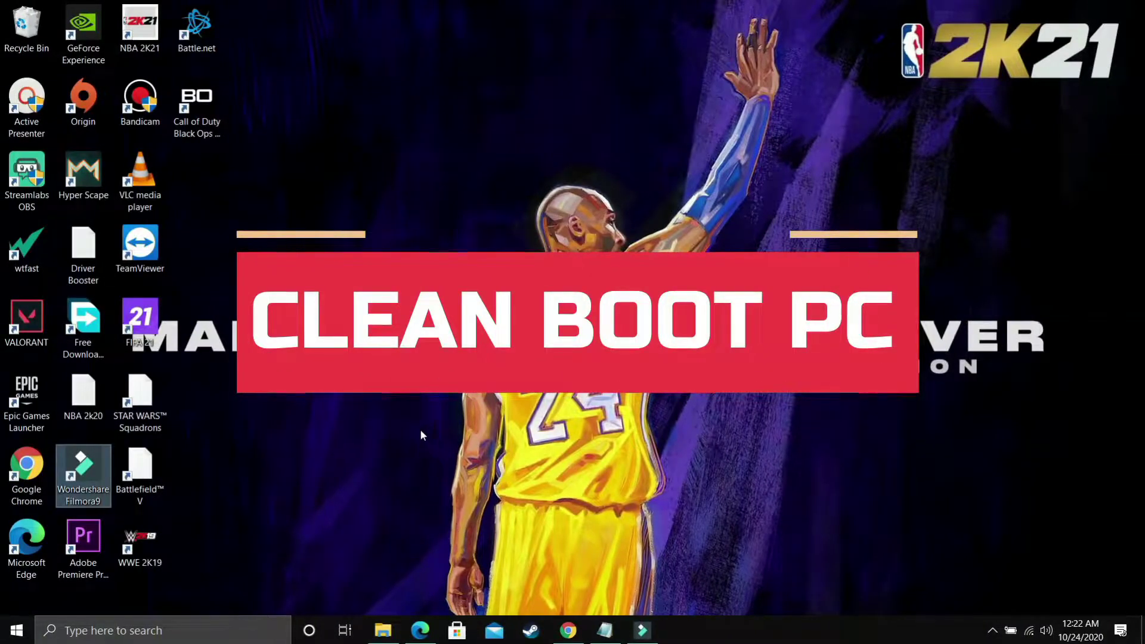
Restore the Clean Boot Windows 10 PC video and scroll through its description and recommendations.
{"action": "left_click", "coordinate": [419, 630]}
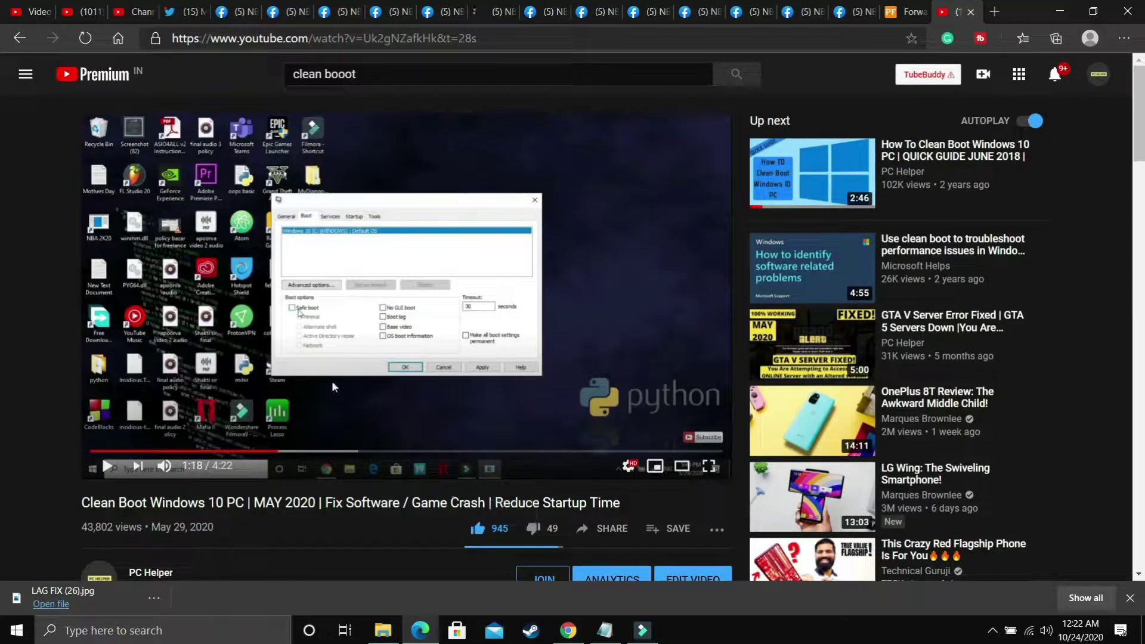
{"action": "scroll", "coordinate": [424, 399], "scroll_direction": "down", "scroll_amount": 2}
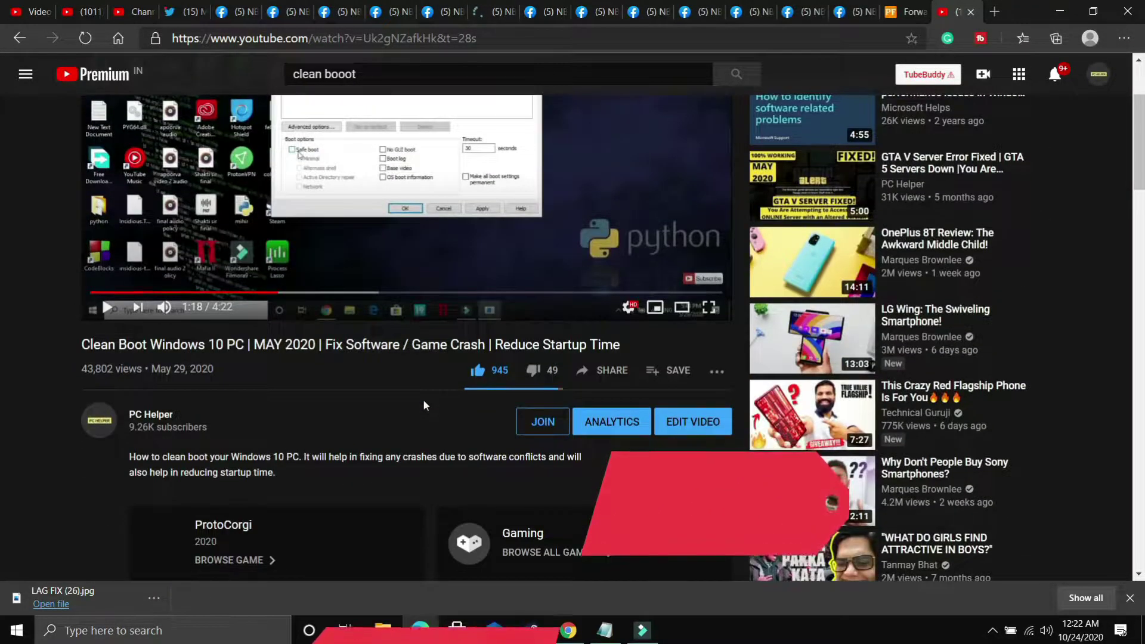
{"action": "scroll", "coordinate": [407, 420], "scroll_direction": "up", "scroll_amount": 2}
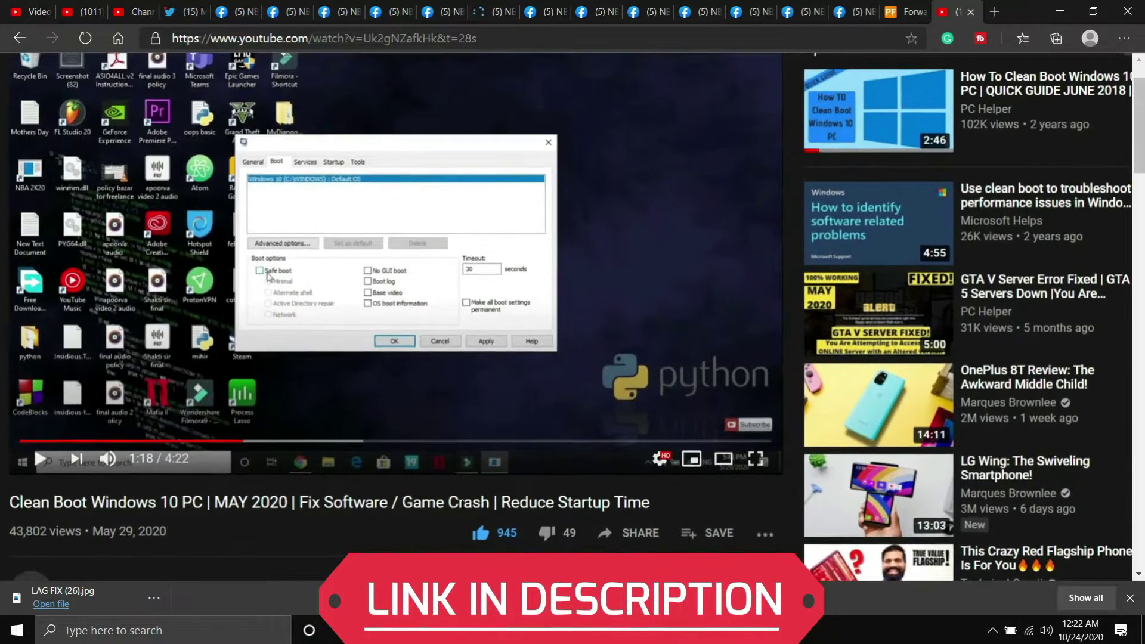
{"action": "scroll", "coordinate": [571, 316], "scroll_direction": "left", "scroll_amount": 3}
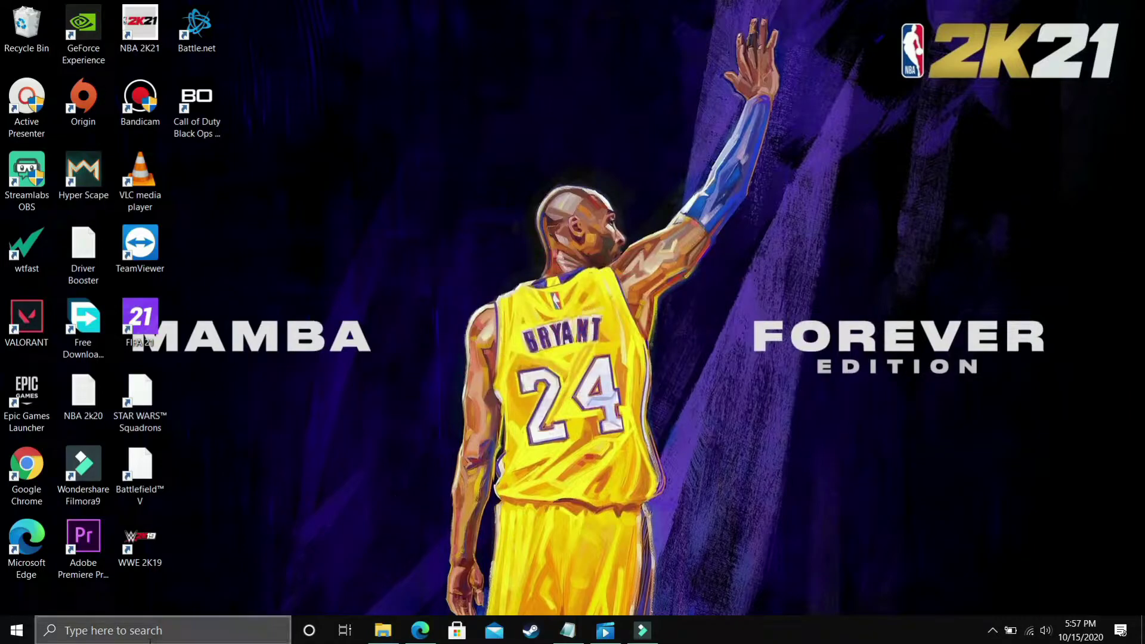
Launch Command Prompt and ping 1.1.1.1, noting its 11 ms average.
{"action": "left_click", "coordinate": [149, 633]}
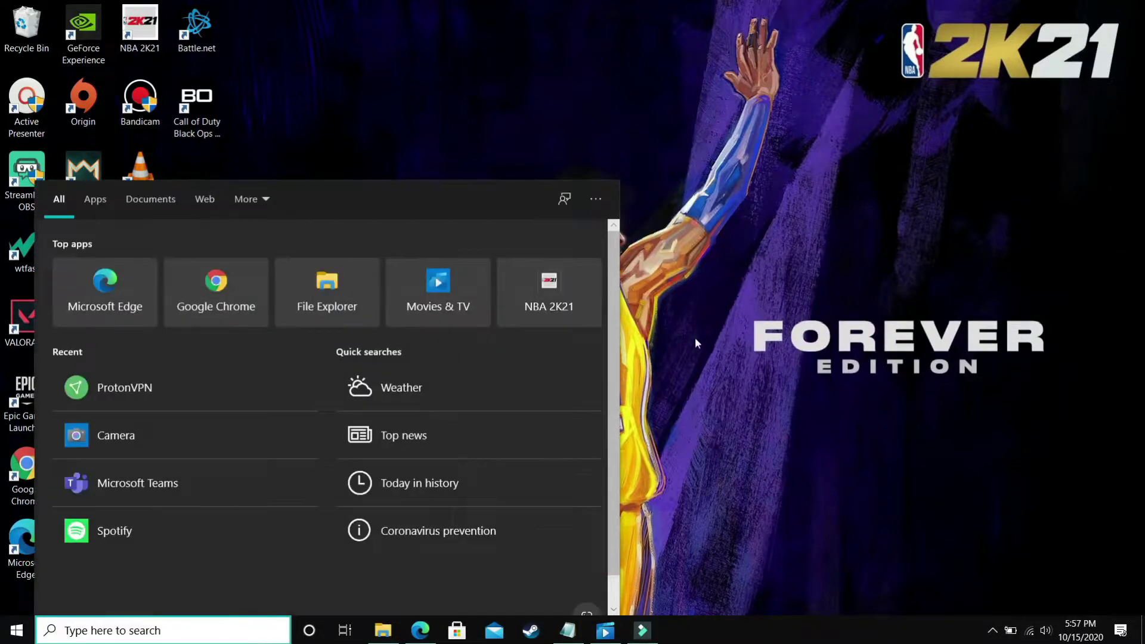
{"action": "type", "text": "cmd"}
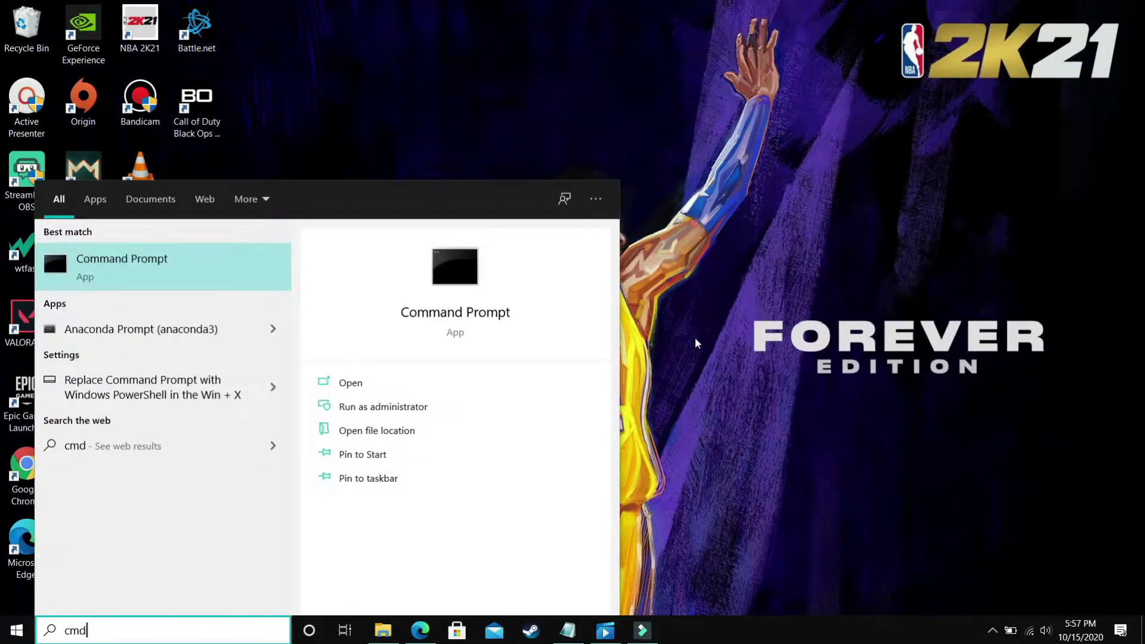
{"action": "key", "text": "Return"}
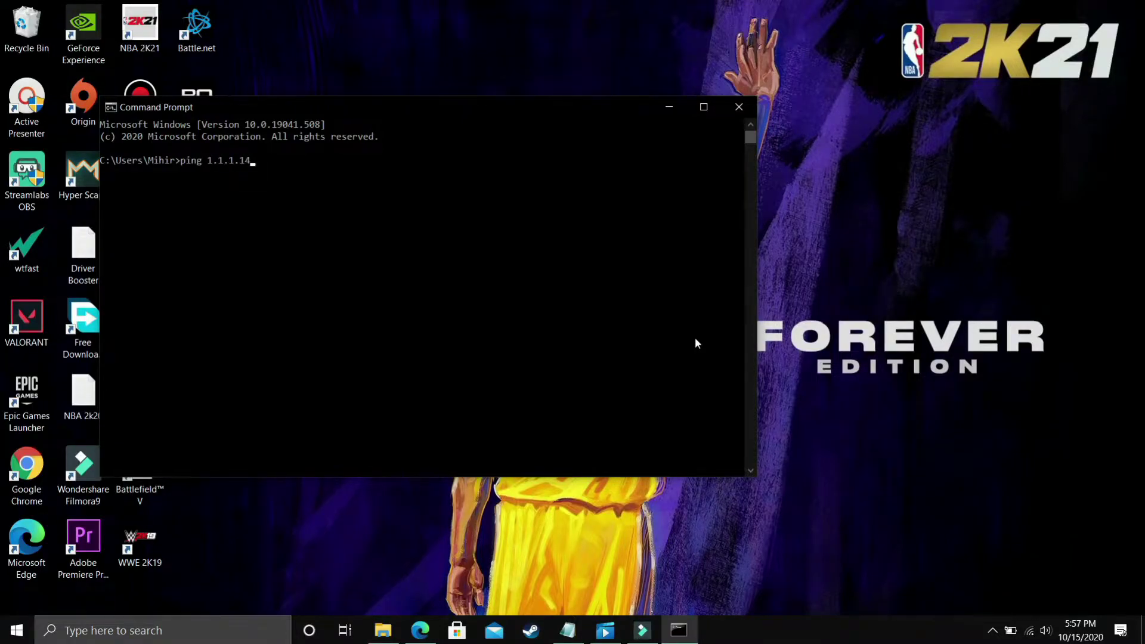
{"action": "key", "text": "Return"}
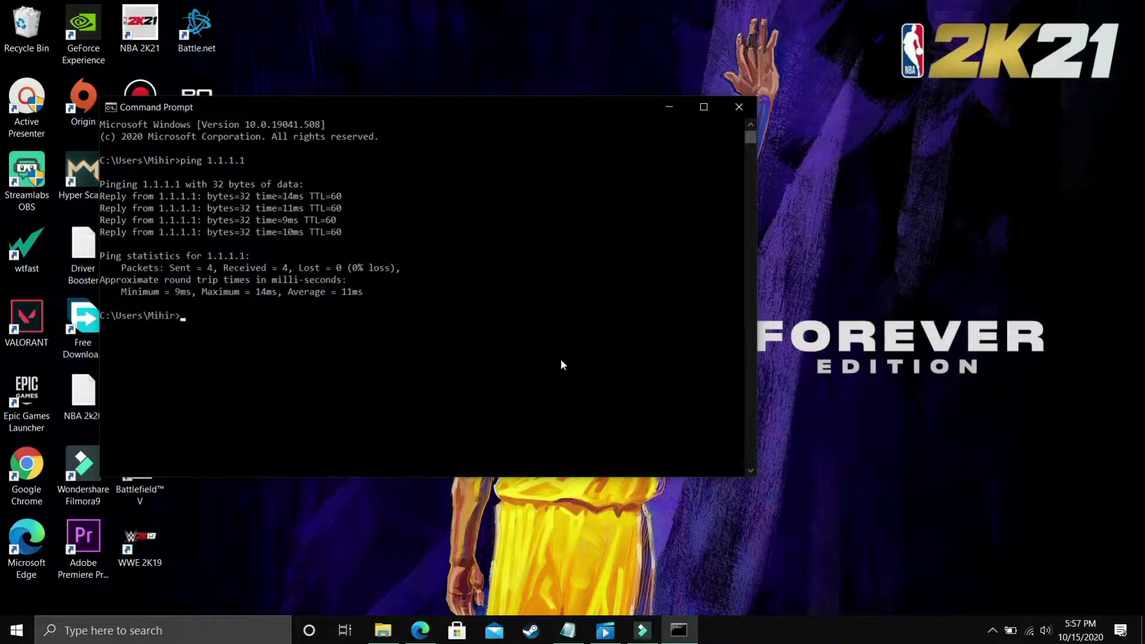
{"action": "left_click_drag", "start_coordinate": [289, 292], "coordinate": [344, 298]}
Ping 8.8.8.8 and compare its 17 ms average and 25% loss.
{"action": "left_click", "coordinate": [225, 318]}
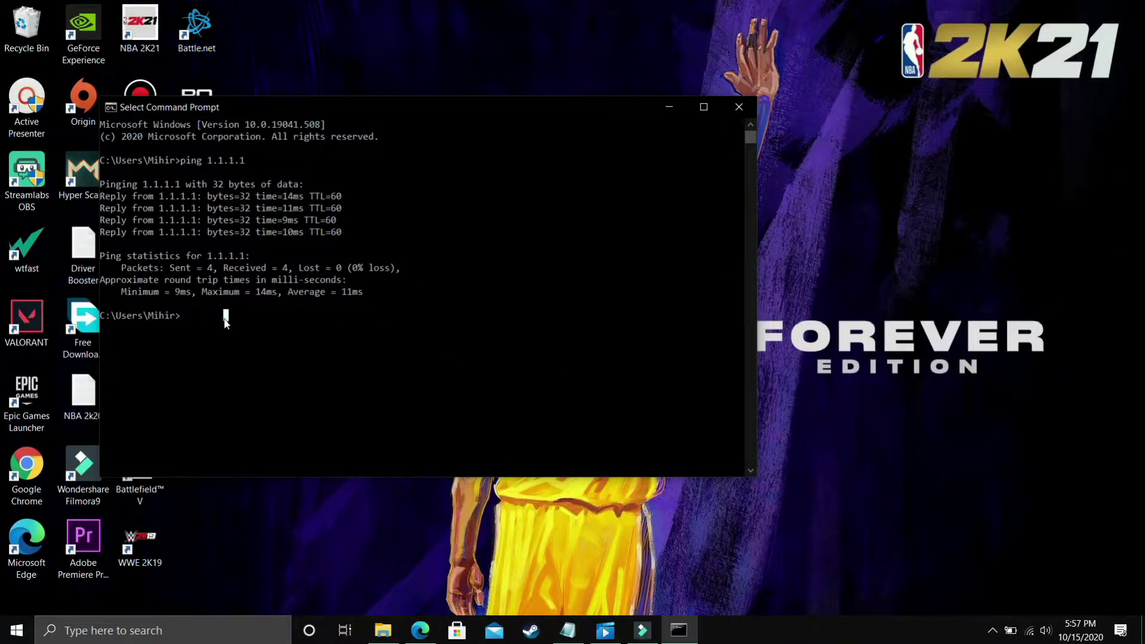
{"action": "type", "text": "ping 8.8.8.8"}
{"action": "key", "text": "Return"}
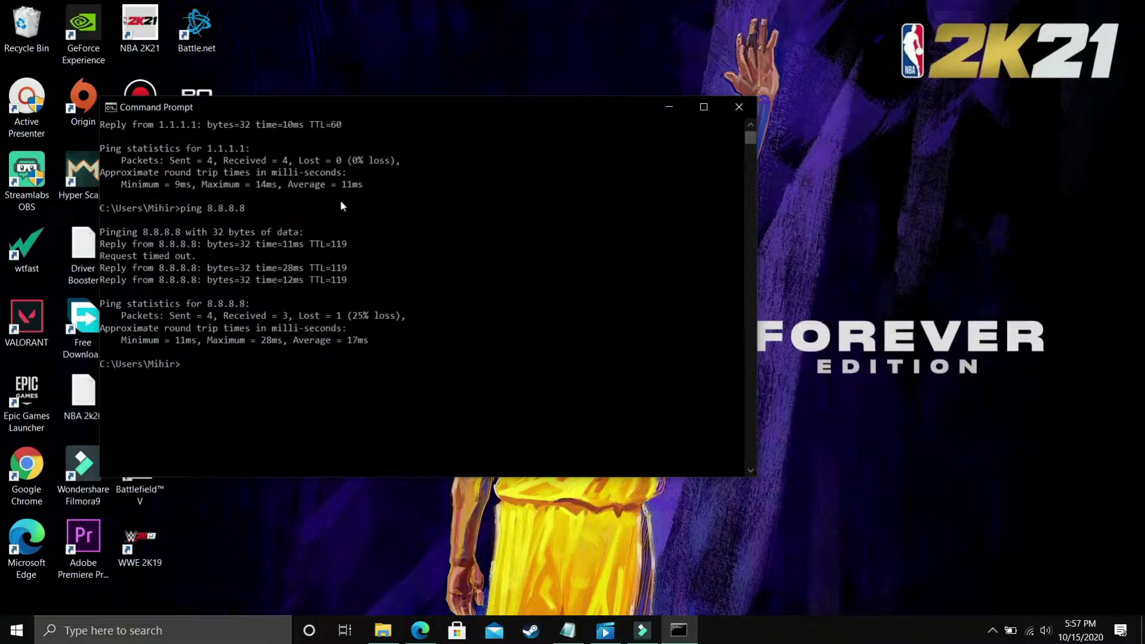
{"action": "scroll", "coordinate": [278, 285], "scroll_direction": "up", "scroll_amount": 1}
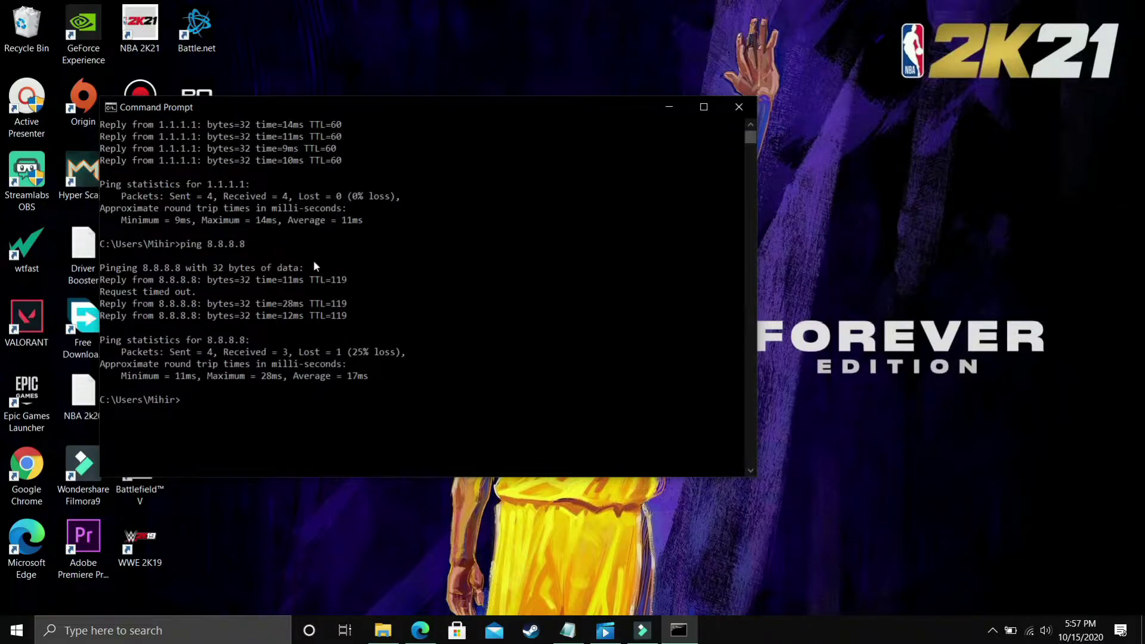
{"action": "scroll", "coordinate": [314, 262], "scroll_direction": "up", "scroll_amount": 2}
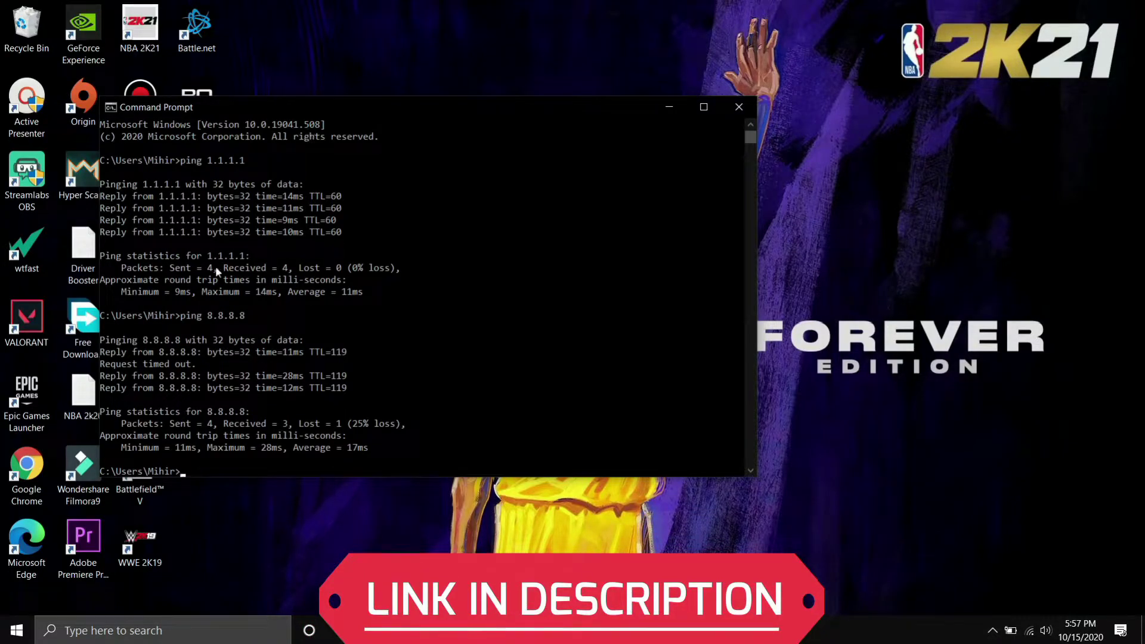
Find 'view network connections' and open the Wi-Fi connection's status.
{"action": "left_click", "coordinate": [125, 635]}
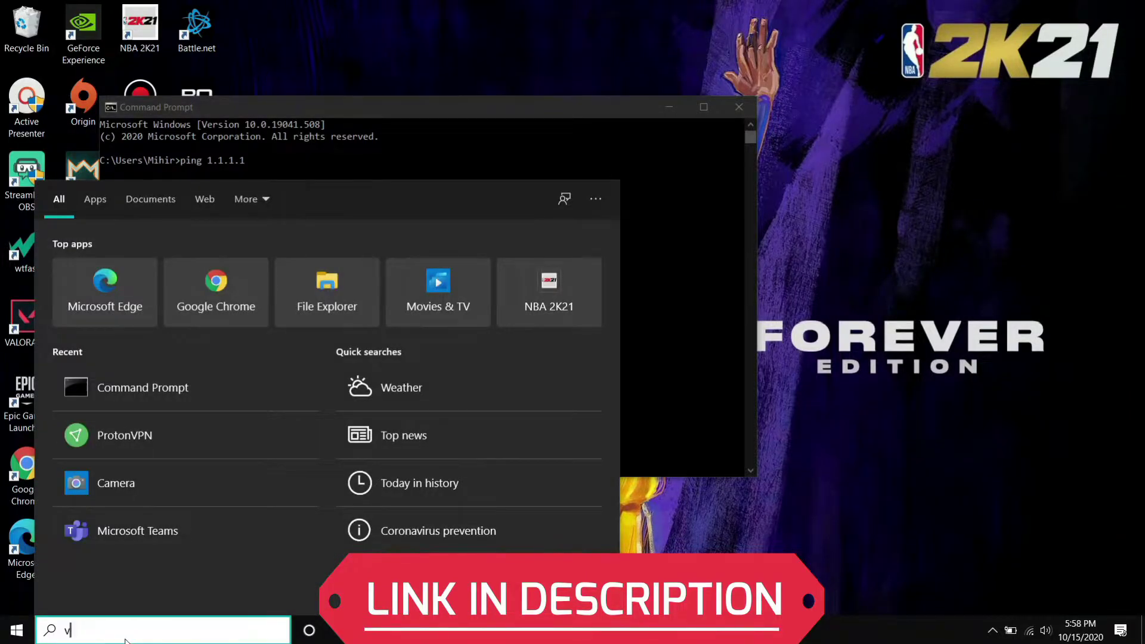
{"action": "type", "text": "view netwo"}
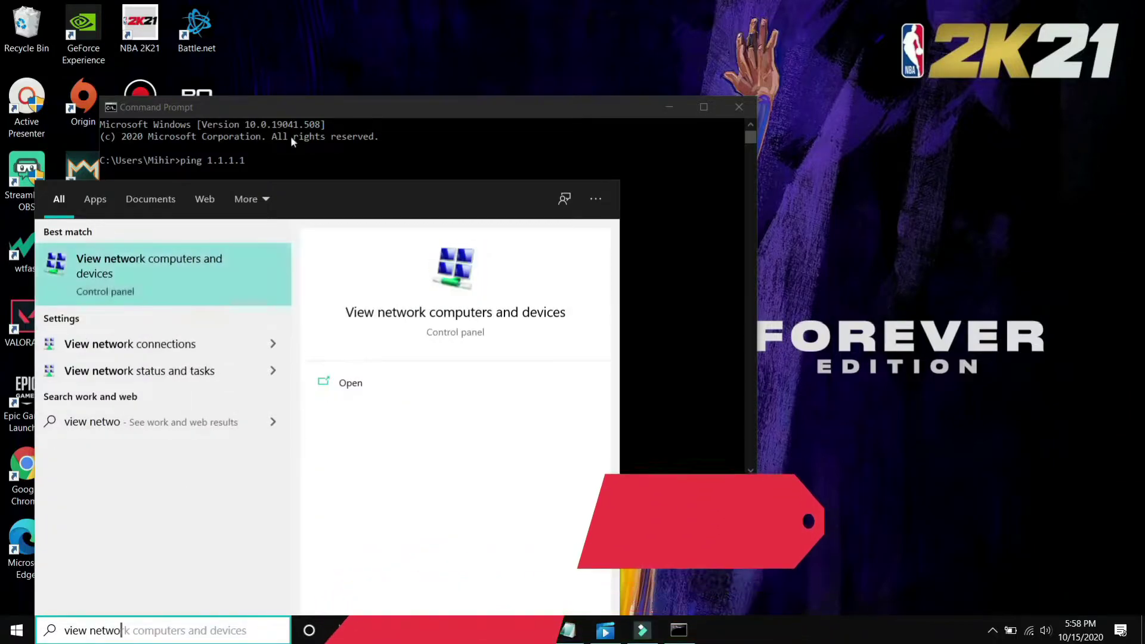
{"action": "type", "text": "r"}
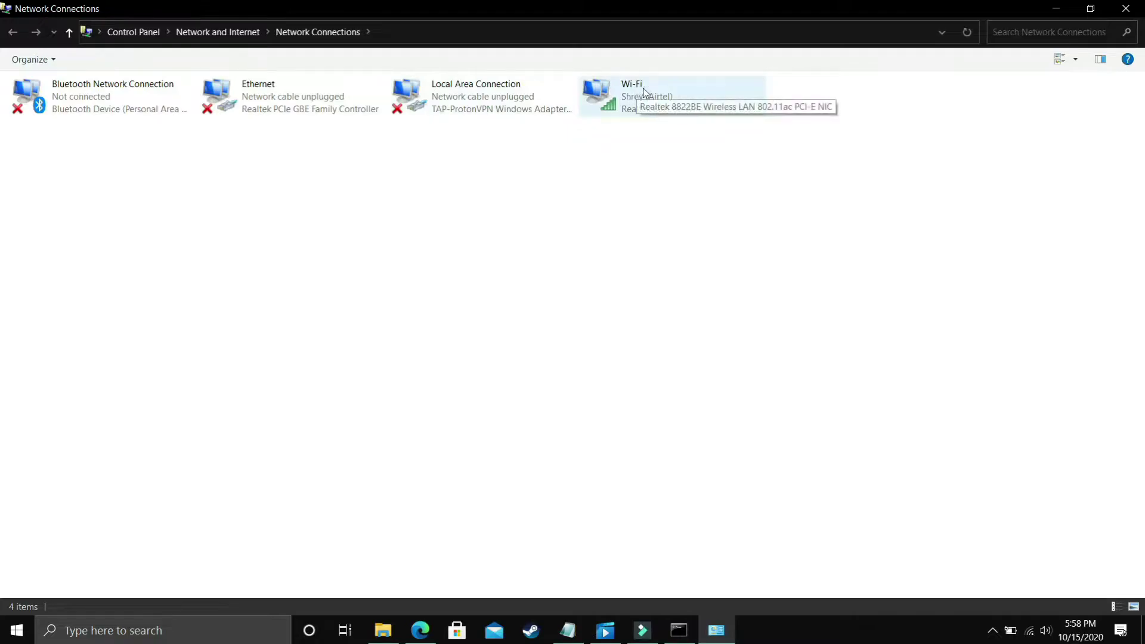
{"action": "double_click", "coordinate": [645, 106]}
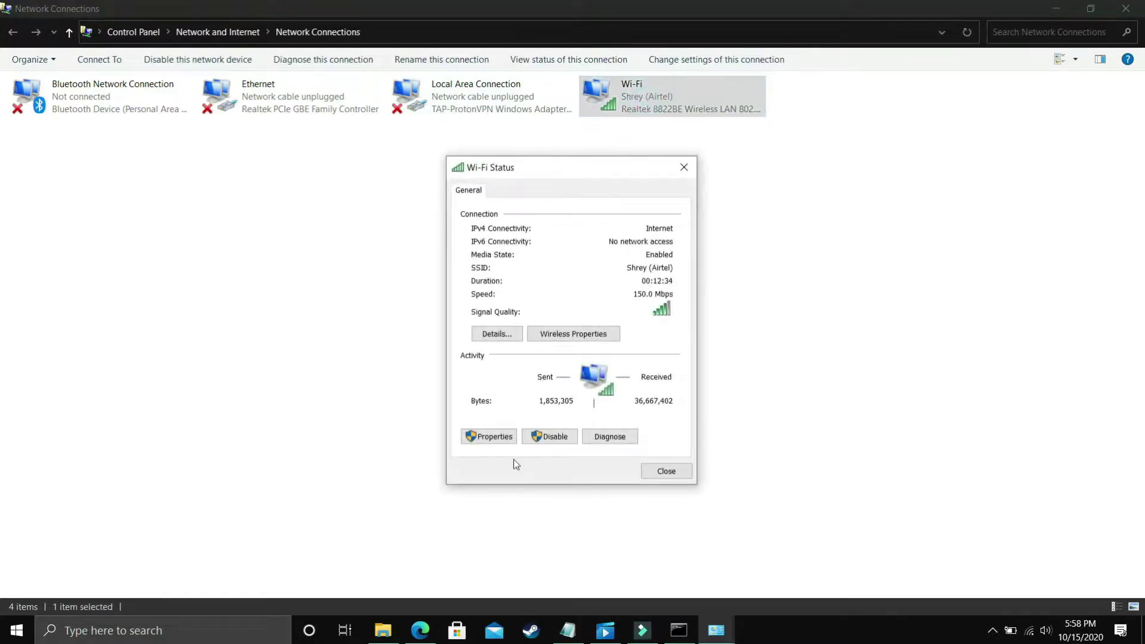
Switch the Wi-Fi TCP/IPv4 properties to manual DNS server addresses and bring back the ping results.
{"action": "left_click", "coordinate": [479, 440]}
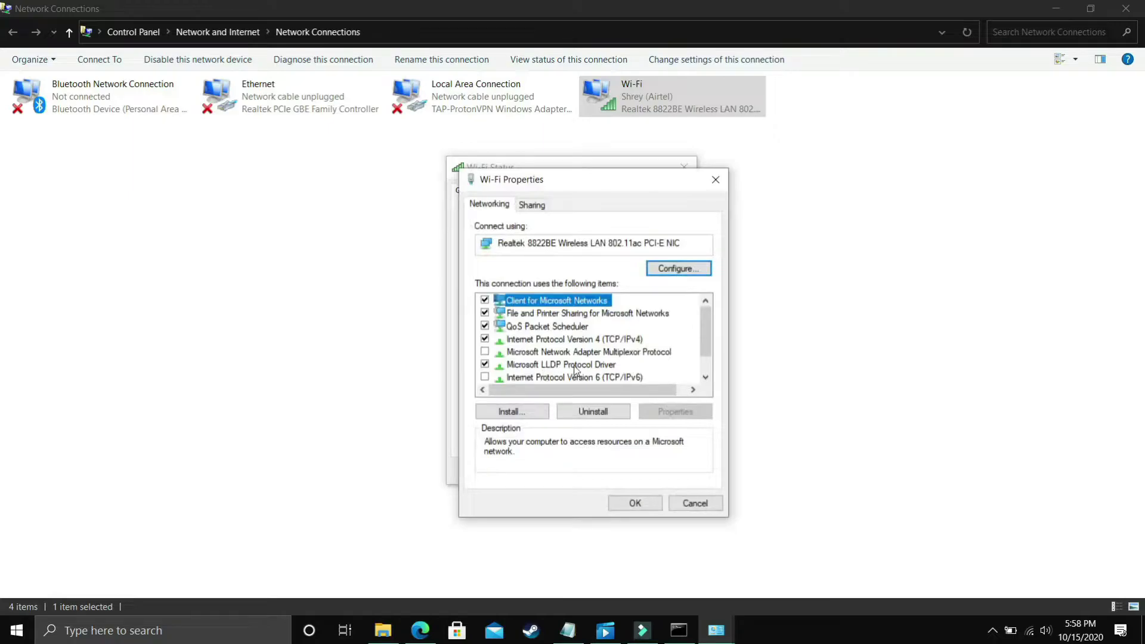
{"action": "left_click", "coordinate": [589, 340]}
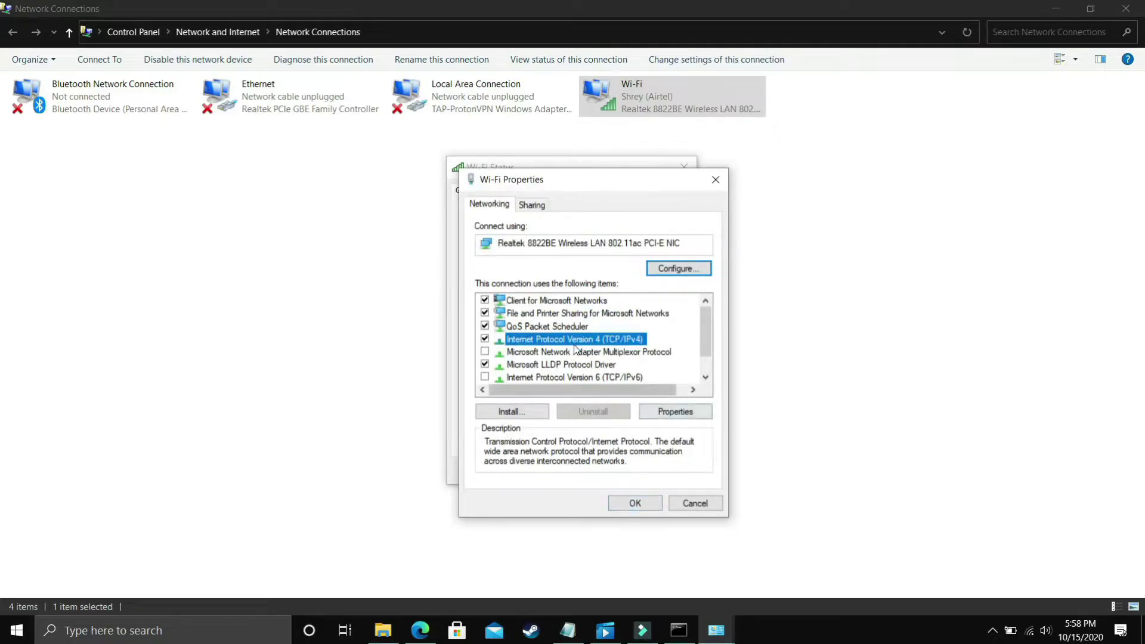
{"action": "left_click", "coordinate": [663, 406]}
{"action": "left_click", "coordinate": [529, 430]}
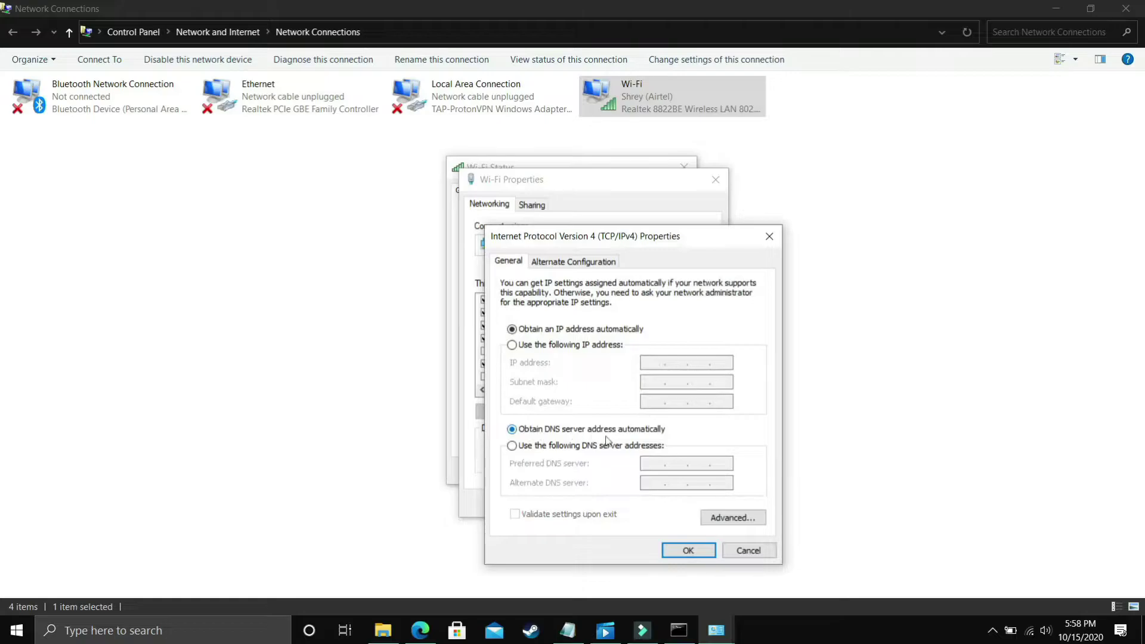
{"action": "left_click", "coordinate": [525, 446]}
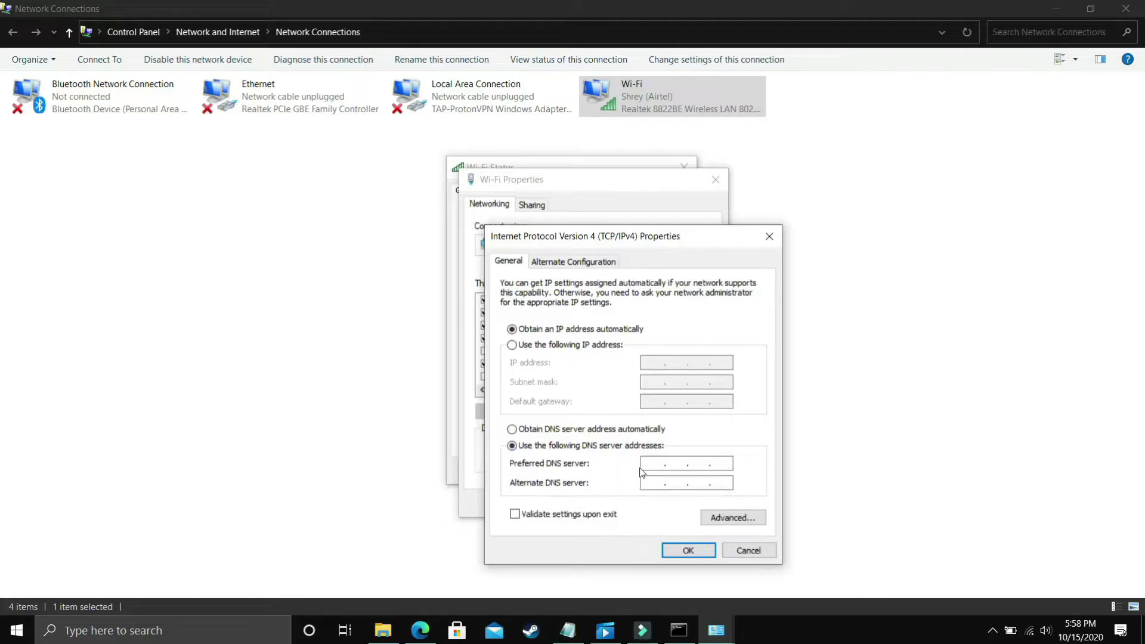
{"action": "left_click", "coordinate": [683, 631]}
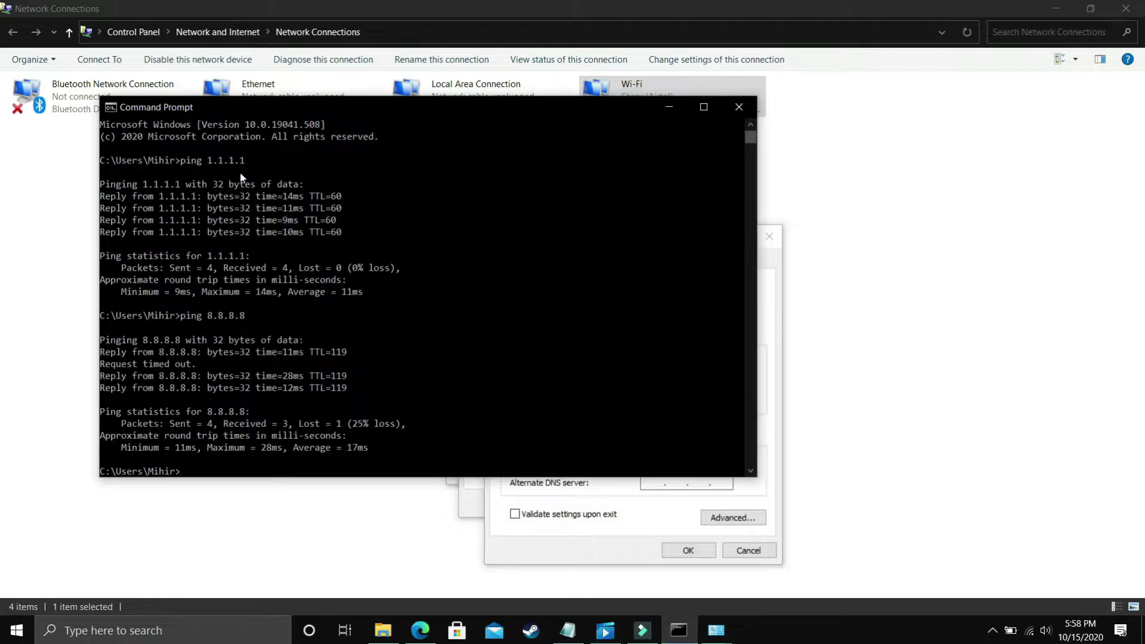
Enable 'Validate settings upon exit' and enter 1.1.1.1 and 1.0.0.1 as DNS servers.
{"action": "left_click", "coordinate": [607, 517]}
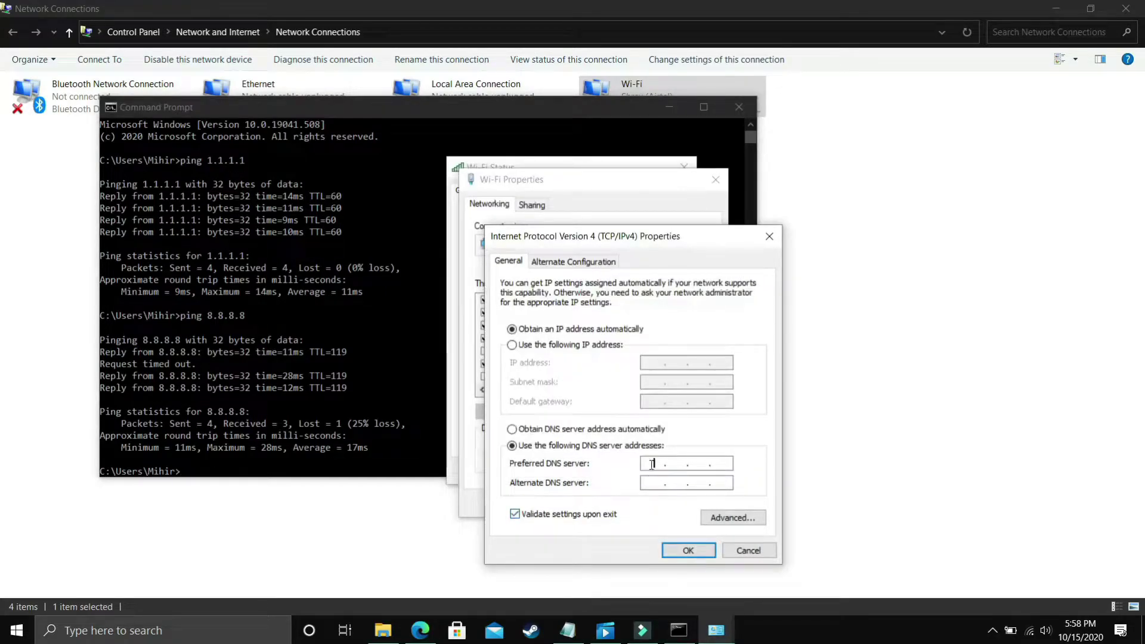
{"action": "type", "text": "1.1.1.1"}
{"action": "key", "text": "Tab"}
{"action": "type", "text": "1.0.0.1"}
Replace them with 8.8.8.8 as preferred and 8.8.4.4 as alternate DNS.
{"action": "left_click", "coordinate": [661, 463]}
{"action": "key", "text": "BackSpace"}
{"action": "type", "text": "8.8.8.8"}
{"action": "key", "text": "Tab"}
{"action": "type", "text": "8.8.4.4"}
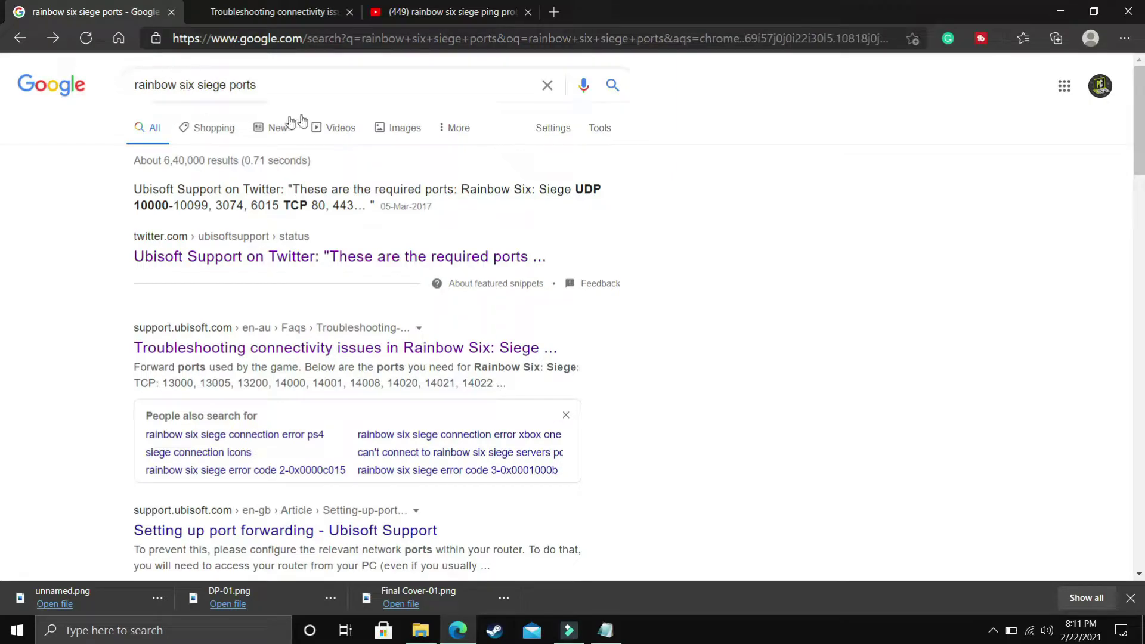
Open the Ubisoft Rainbow Six Siege troubleshooting article and scroll to its Forward Ports section.
{"action": "left_click", "coordinate": [192, 349]}
{"action": "left_click", "coordinate": [278, 6]}
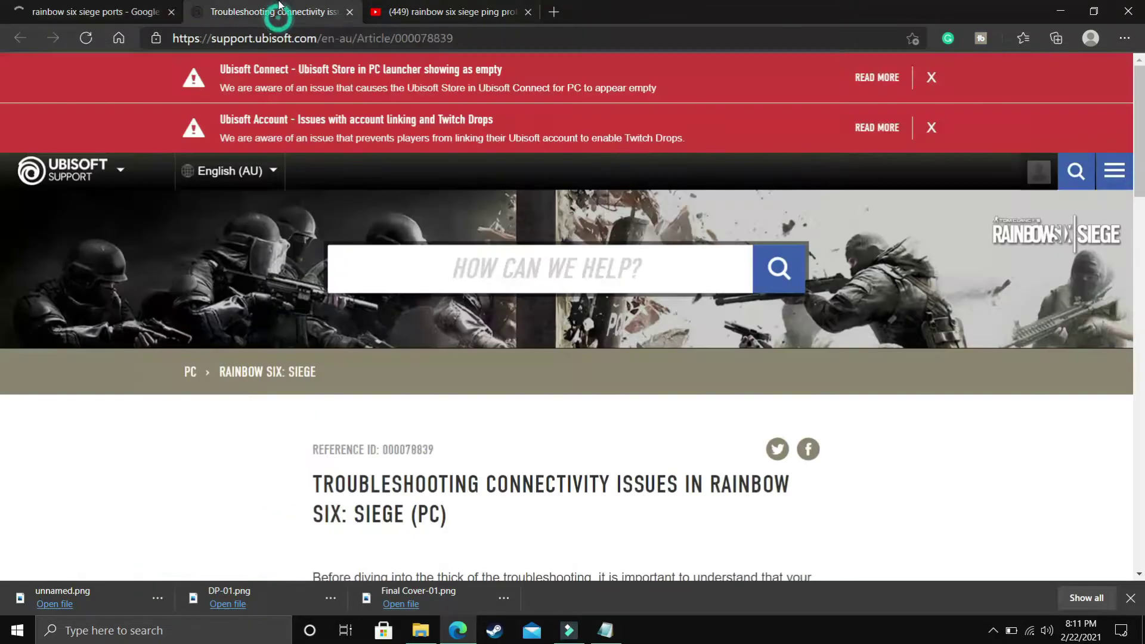
{"action": "scroll", "coordinate": [335, 263], "scroll_direction": "down", "scroll_amount": 6}
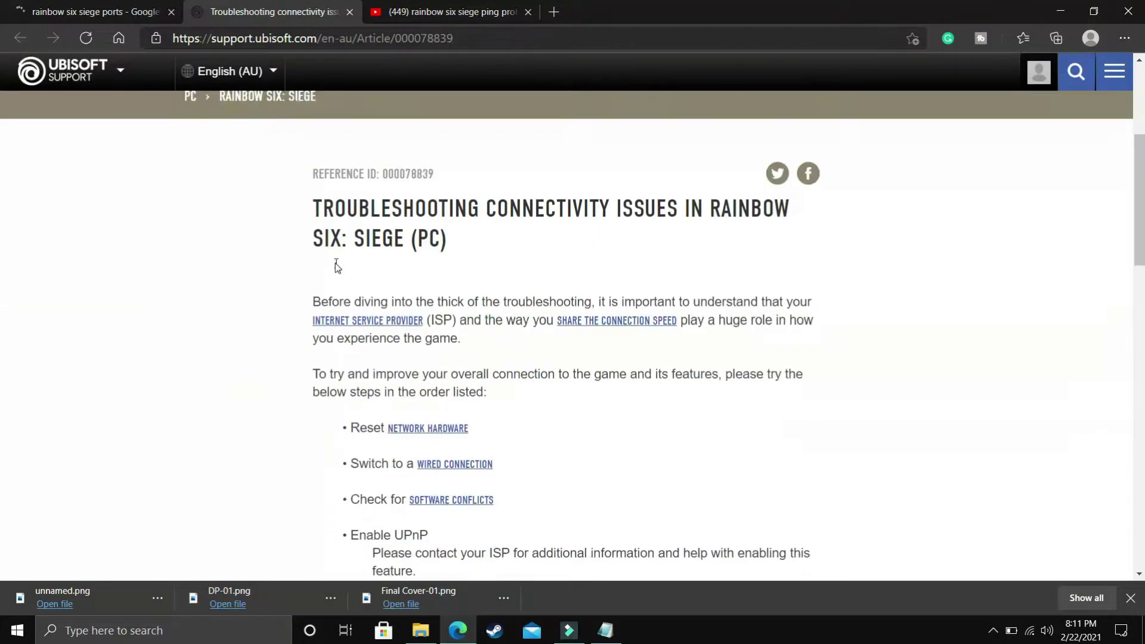
{"action": "scroll", "coordinate": [389, 251], "scroll_direction": "down", "scroll_amount": 2}
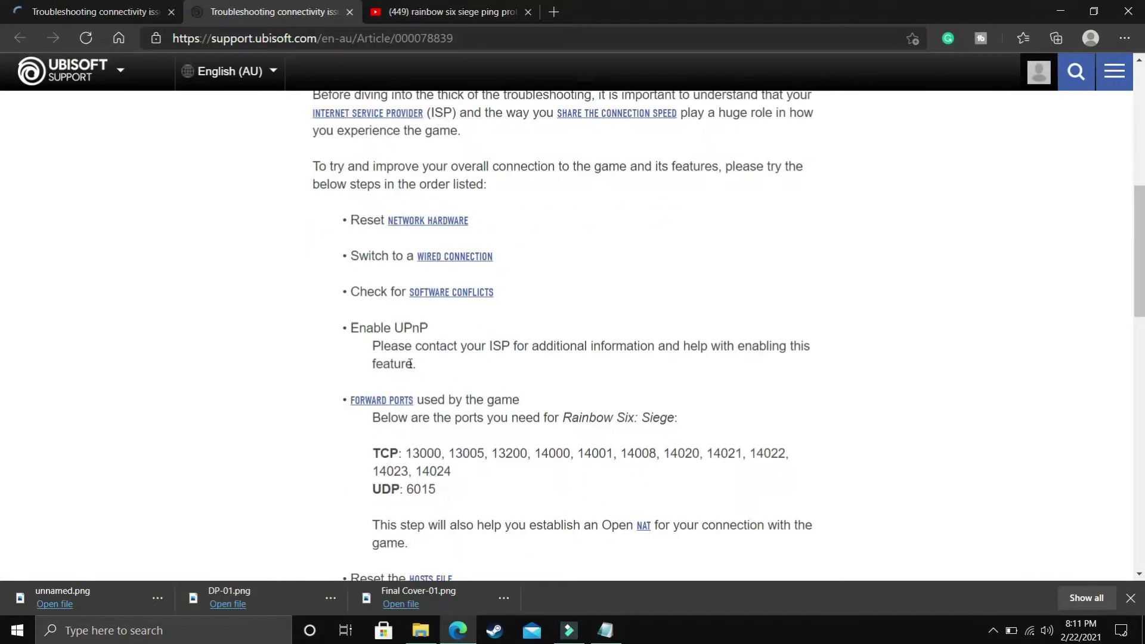
{"action": "scroll", "coordinate": [388, 251], "scroll_direction": "up", "scroll_amount": 3, "text": "ctrl"}
{"action": "scroll", "coordinate": [411, 363], "scroll_direction": "down", "scroll_amount": 4}
{"action": "scroll", "coordinate": [511, 427], "scroll_direction": "right", "scroll_amount": 2}
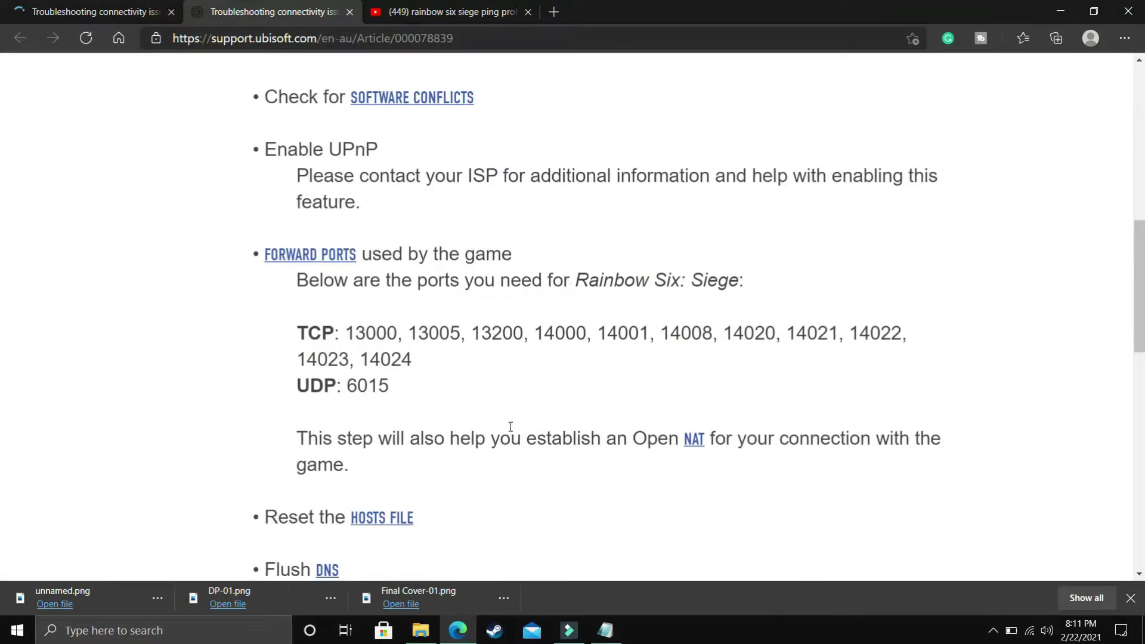
Highlight the TCP ports 13000–14024 and the UDP port 6015.
{"action": "left_click", "coordinate": [329, 331]}
{"action": "left_click_drag", "start_coordinate": [329, 331], "coordinate": [433, 349]}
{"action": "left_click", "coordinate": [346, 382]}
{"action": "left_click_drag", "start_coordinate": [346, 381], "coordinate": [430, 395]}
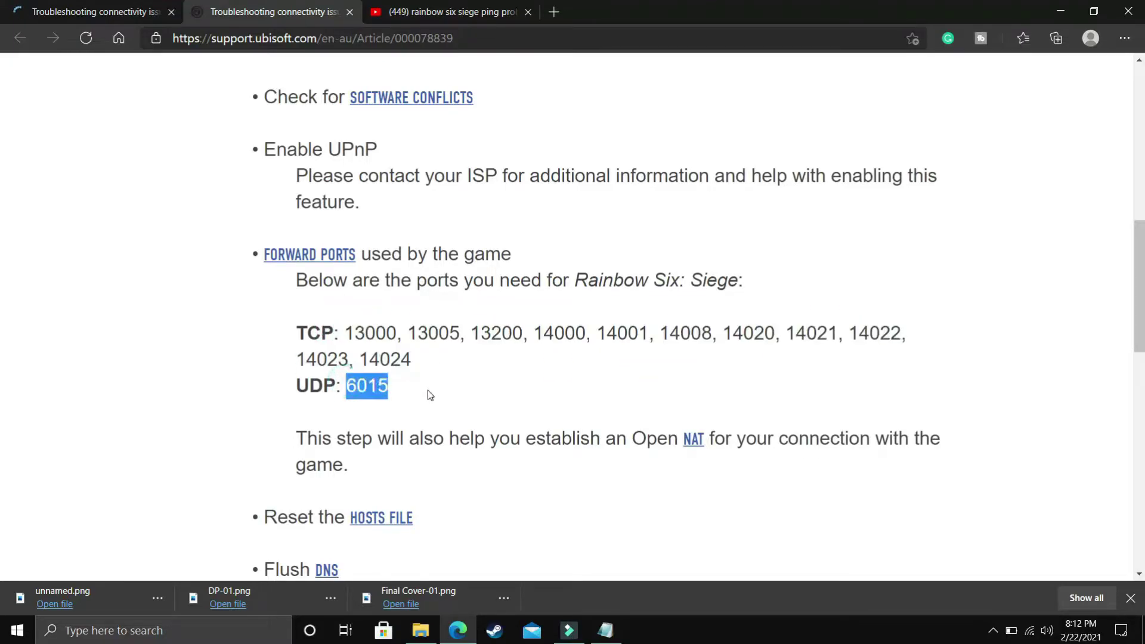
{"action": "left_click", "coordinate": [425, 385]}
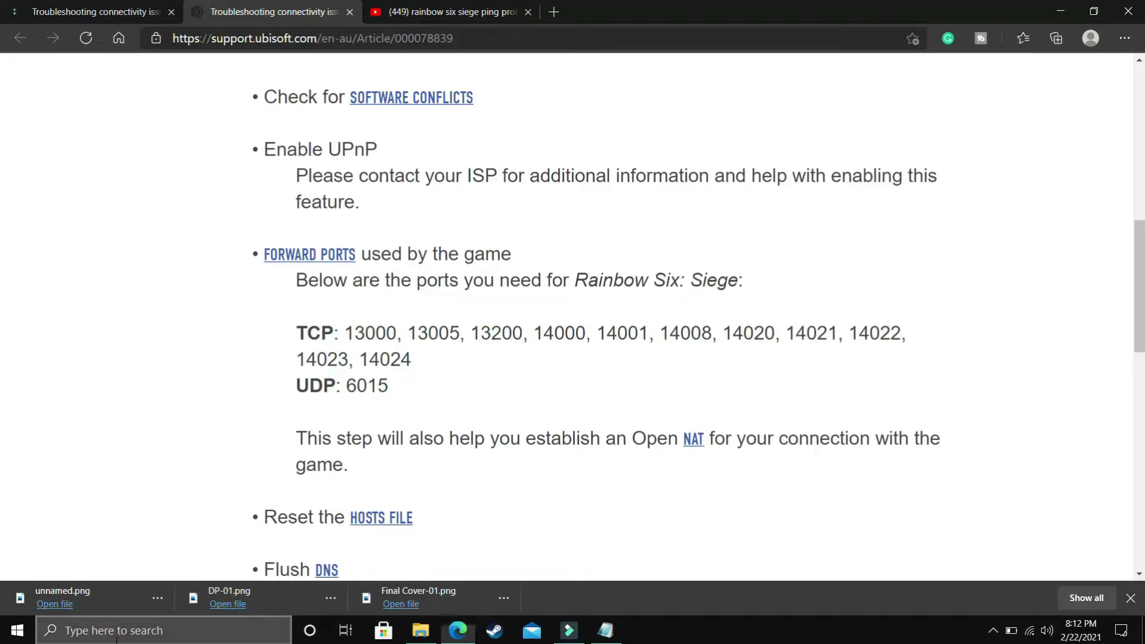
Launch Windows Defender Firewall with Advanced Security, show Inbound Rules, and begin a New Rule.
{"action": "left_click", "coordinate": [122, 636]}
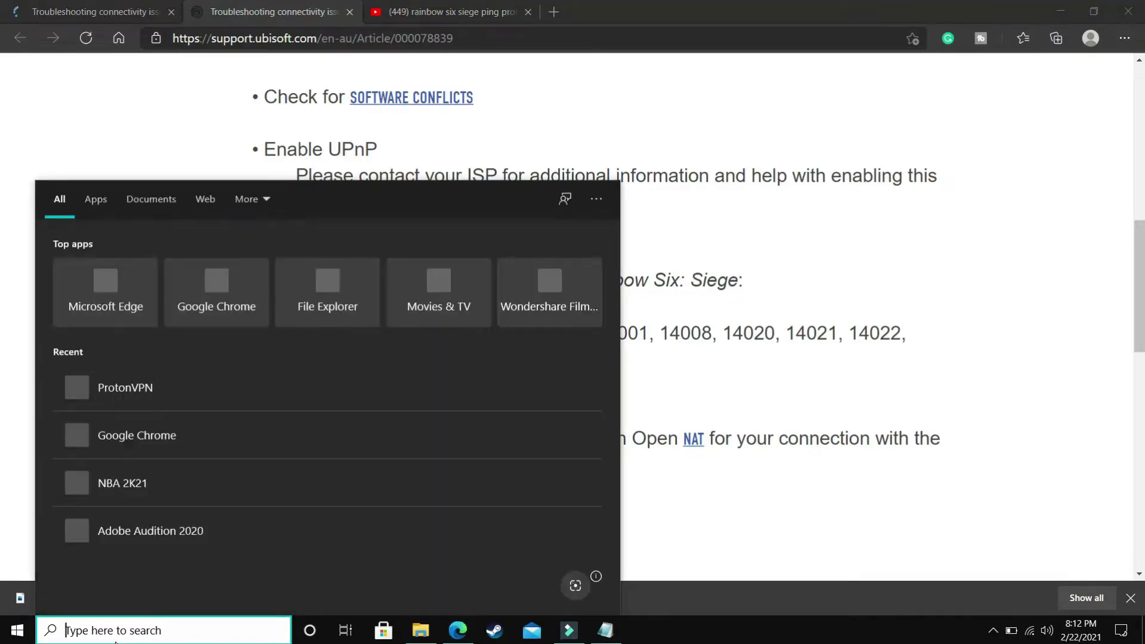
{"action": "type", "text": "windows"}
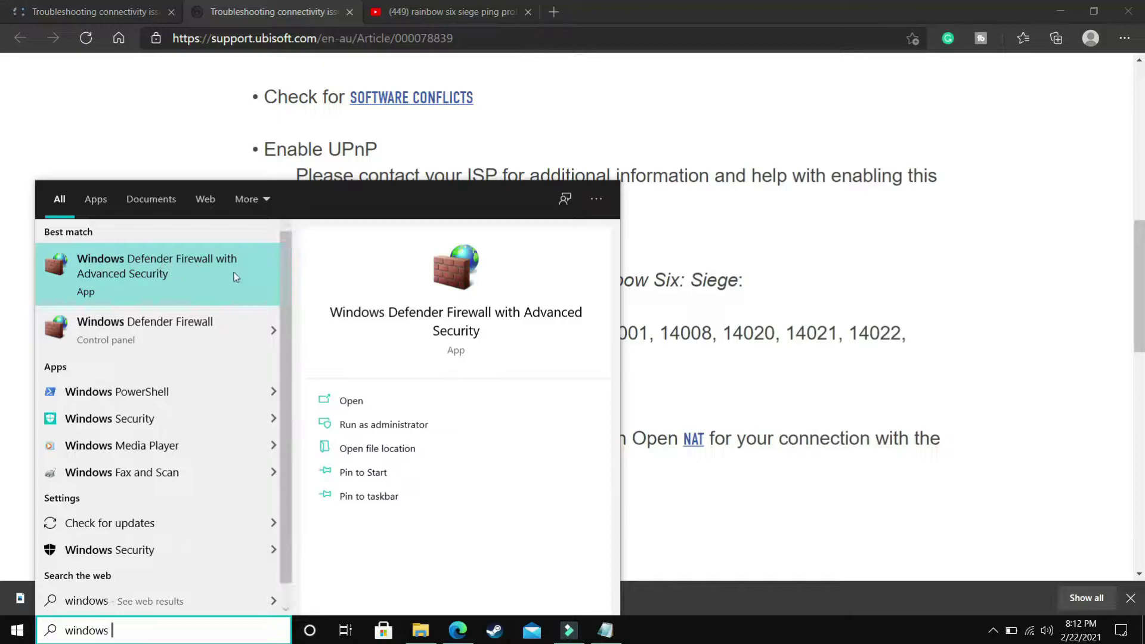
{"action": "left_click", "coordinate": [121, 270]}
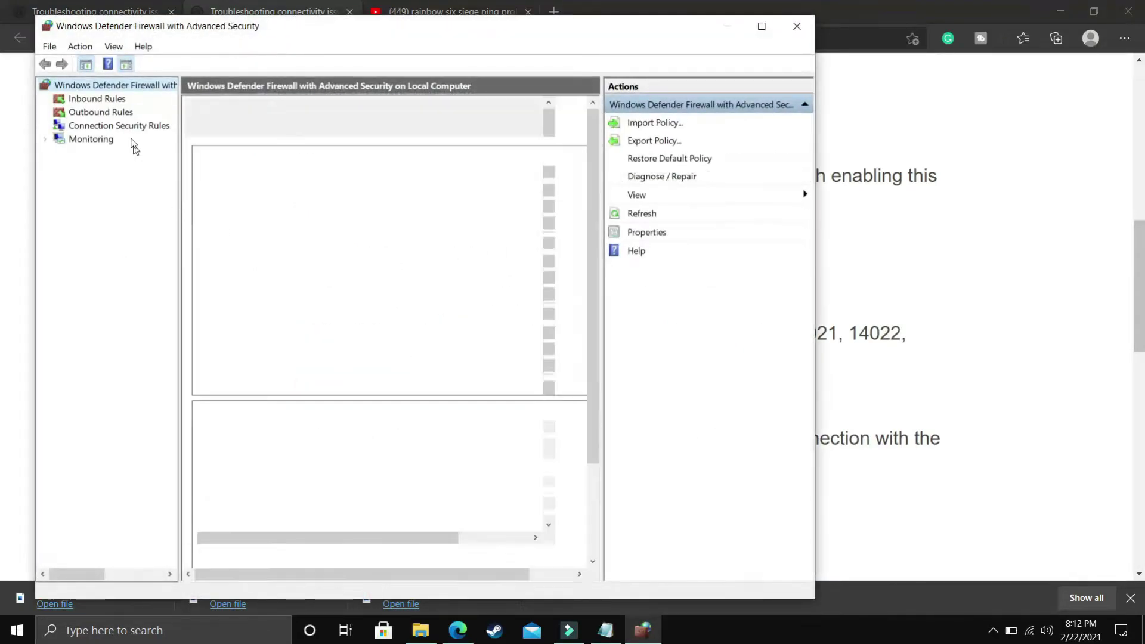
{"action": "left_click", "coordinate": [97, 101]}
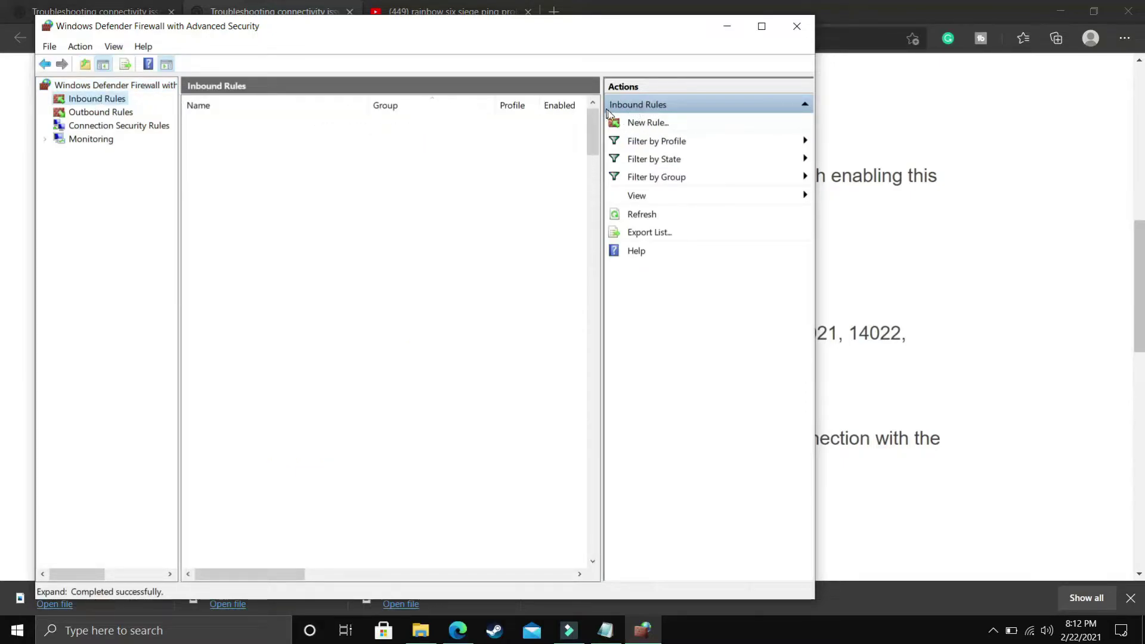
{"action": "left_click", "coordinate": [633, 125]}
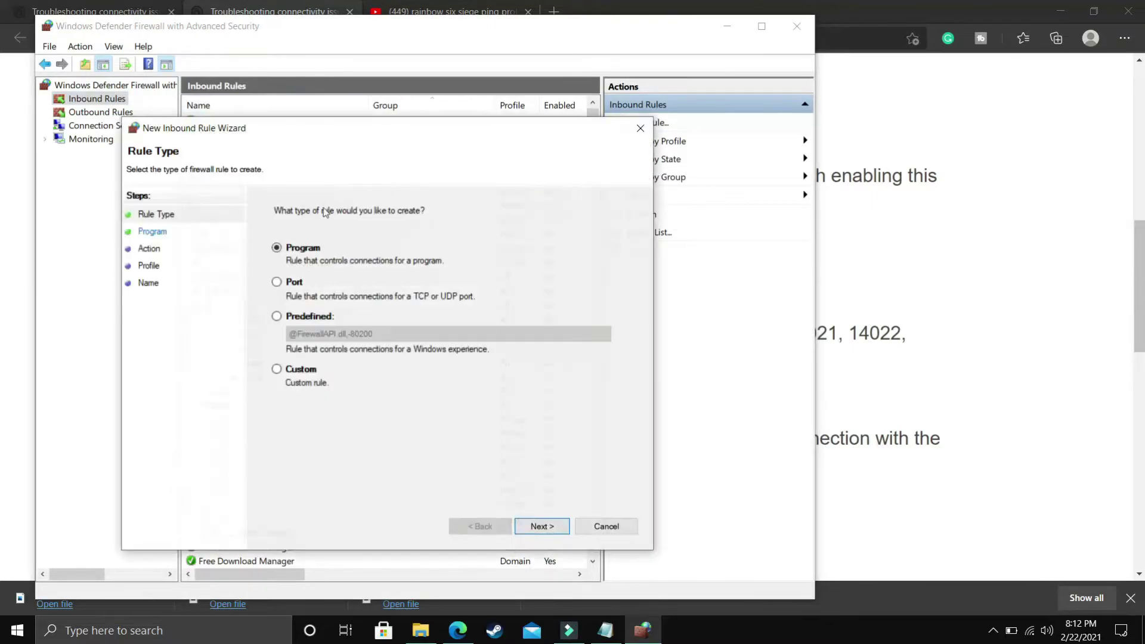
Make the new rule a Port rule and copy the TCP ports 13000–14024 from the Ubisoft article.
{"action": "left_click", "coordinate": [279, 282]}
{"action": "left_click", "coordinate": [542, 527]}
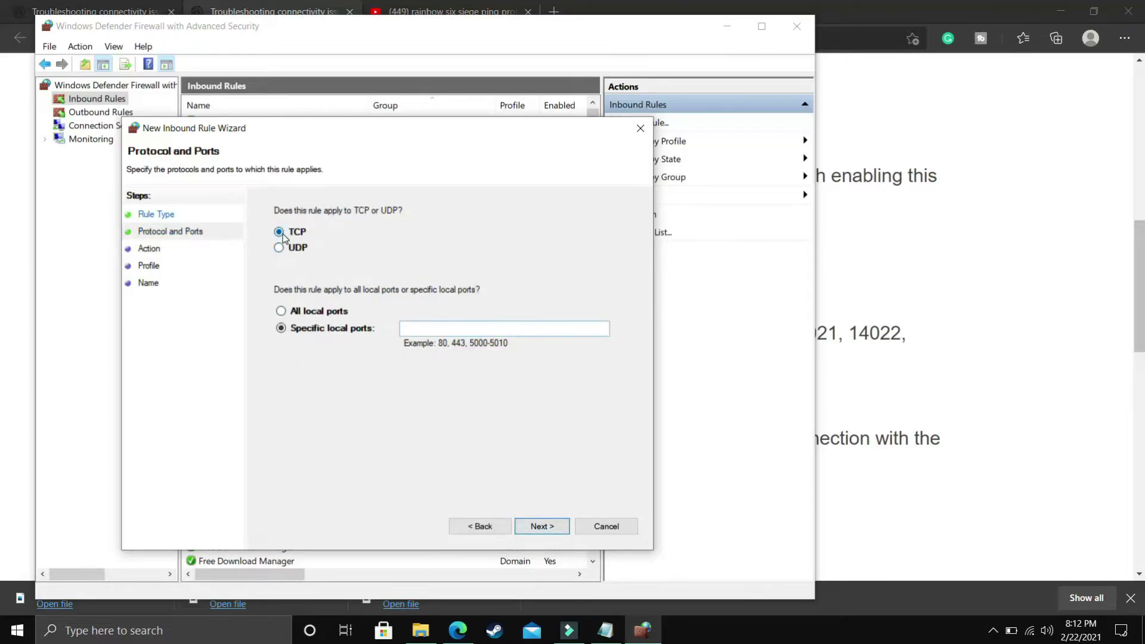
{"action": "left_click", "coordinate": [851, 264]}
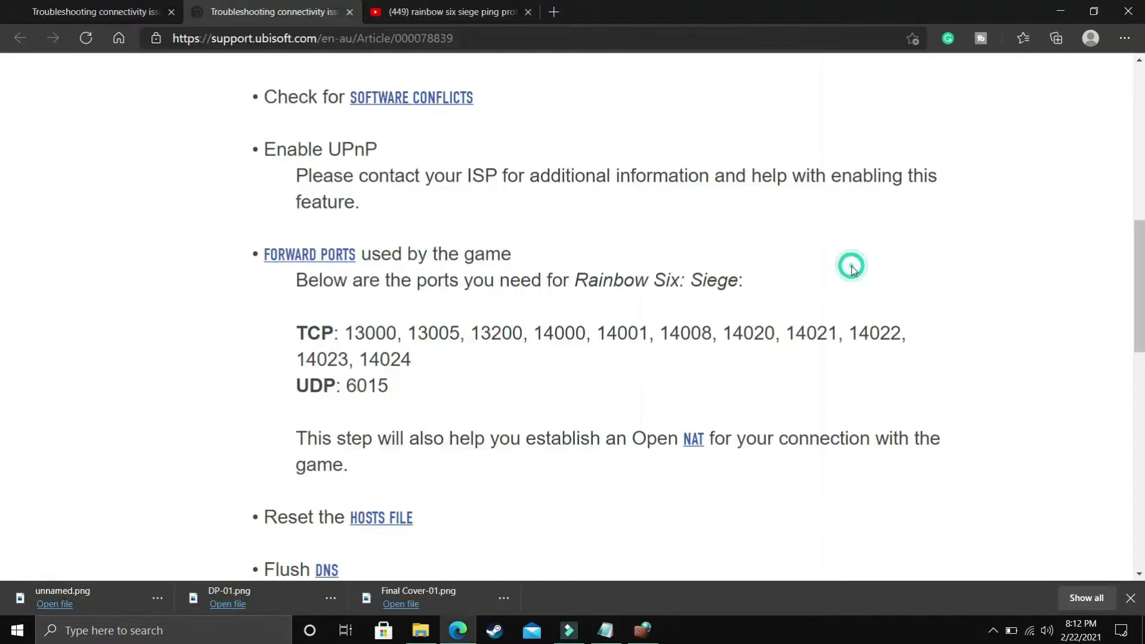
{"action": "left_click", "coordinate": [346, 332]}
{"action": "left_click_drag", "start_coordinate": [410, 336], "coordinate": [458, 364]}
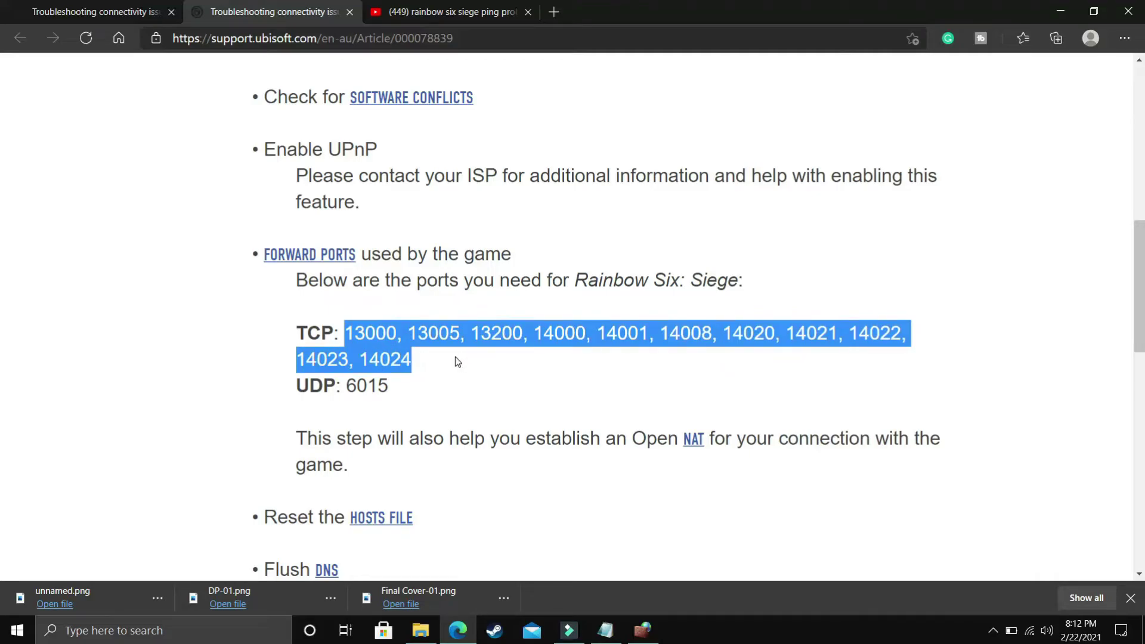
{"action": "left_click", "coordinate": [401, 385]}
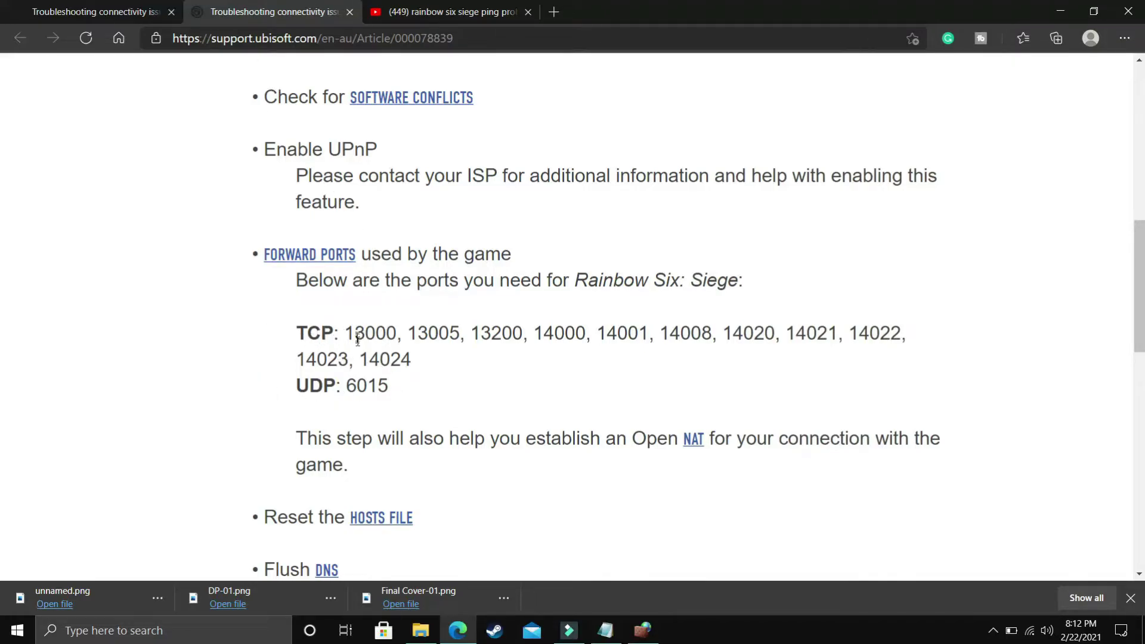
{"action": "left_click_drag", "start_coordinate": [356, 333], "coordinate": [420, 360]}
{"action": "left_click", "coordinate": [409, 335]}
{"action": "left_click_drag", "start_coordinate": [345, 332], "coordinate": [412, 360]}
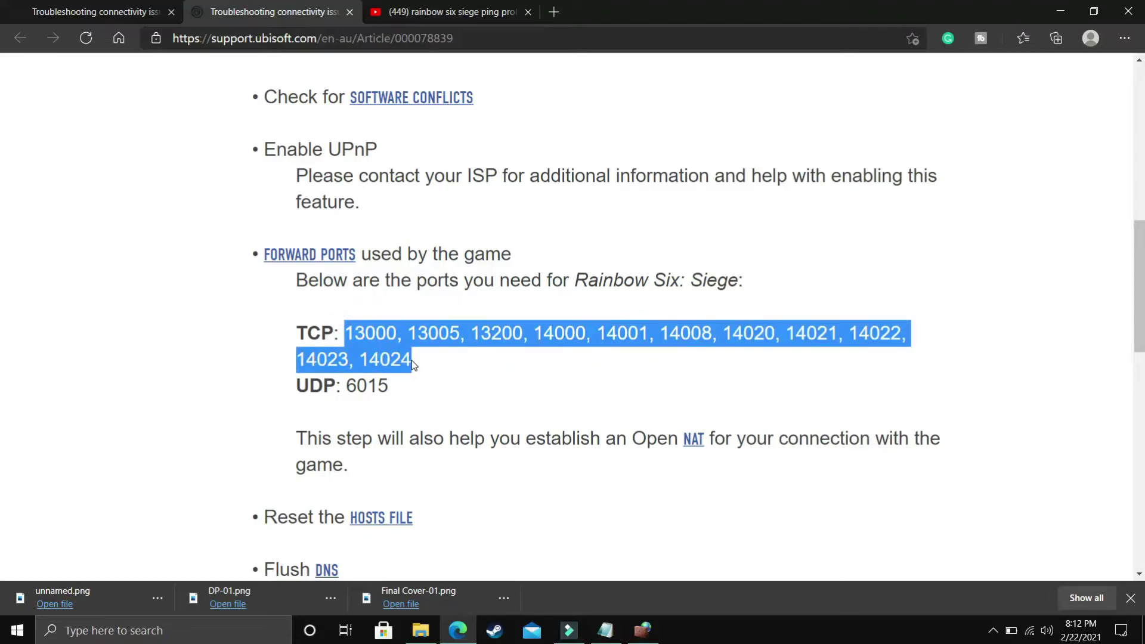
Paste the TCP ports, allow the connection on all profiles, and name the rule 'Rainbow Six'.
{"action": "left_click", "coordinate": [651, 630]}
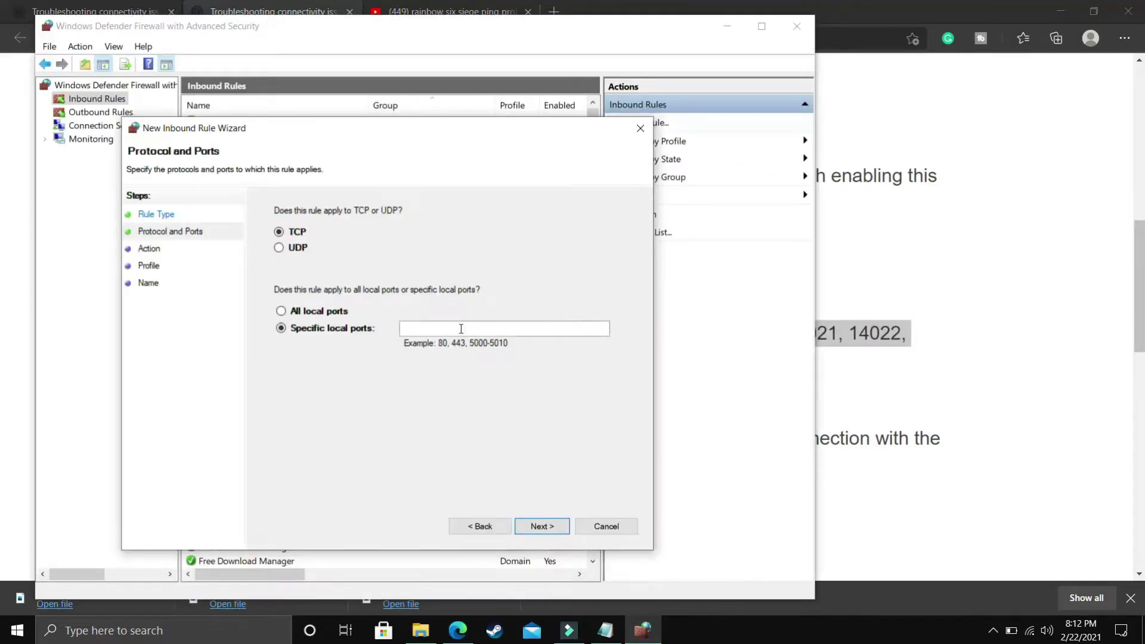
{"action": "key", "text": "ctrl+v"}
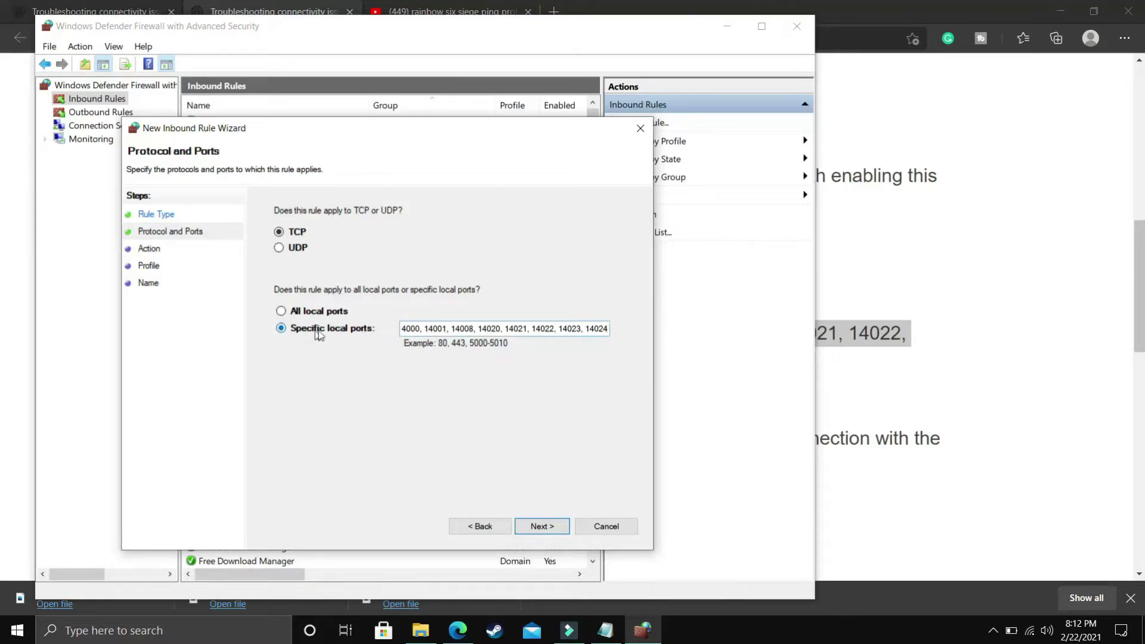
{"action": "left_click", "coordinate": [541, 527]}
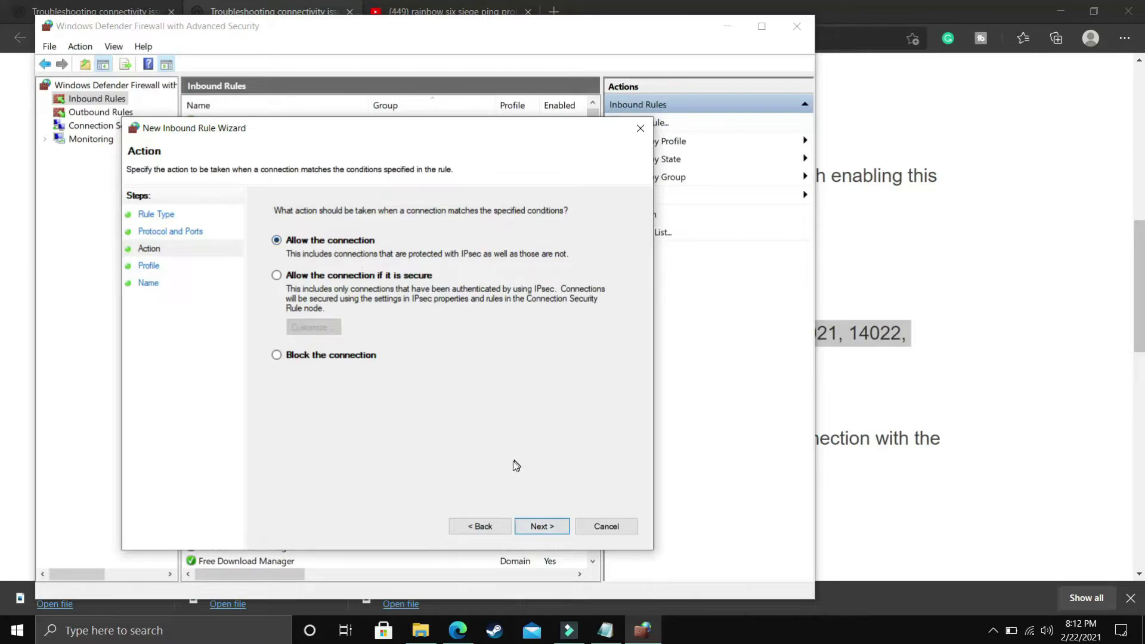
{"action": "left_click", "coordinate": [544, 532]}
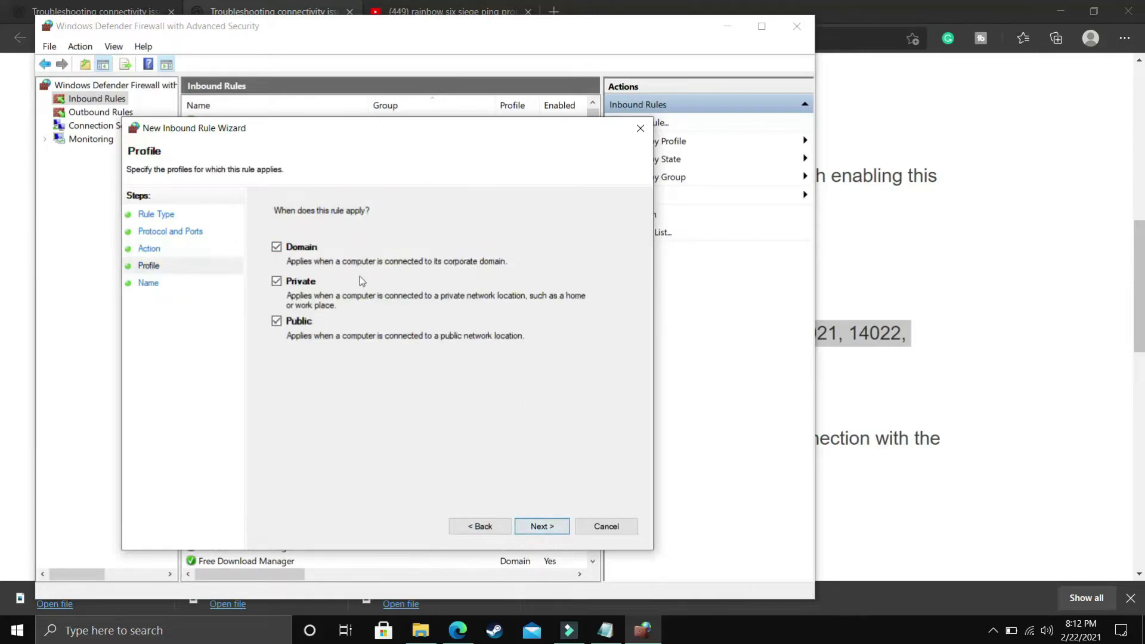
{"action": "left_click", "coordinate": [546, 526]}
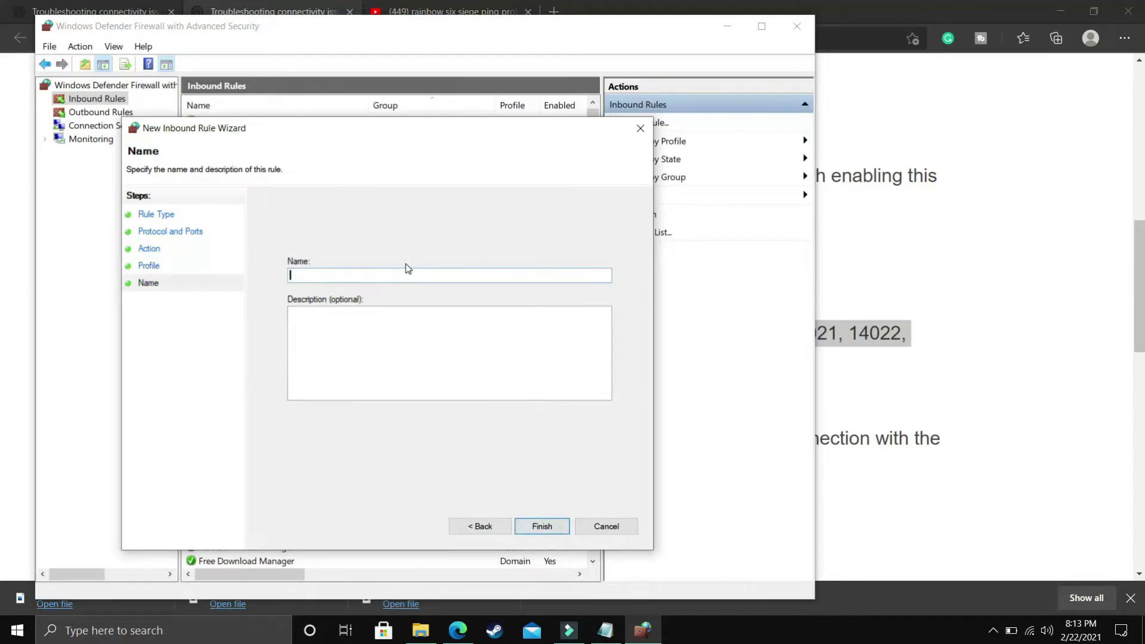
{"action": "type", "text": "Rainbow Six"}
{"action": "left_click", "coordinate": [542, 527]}
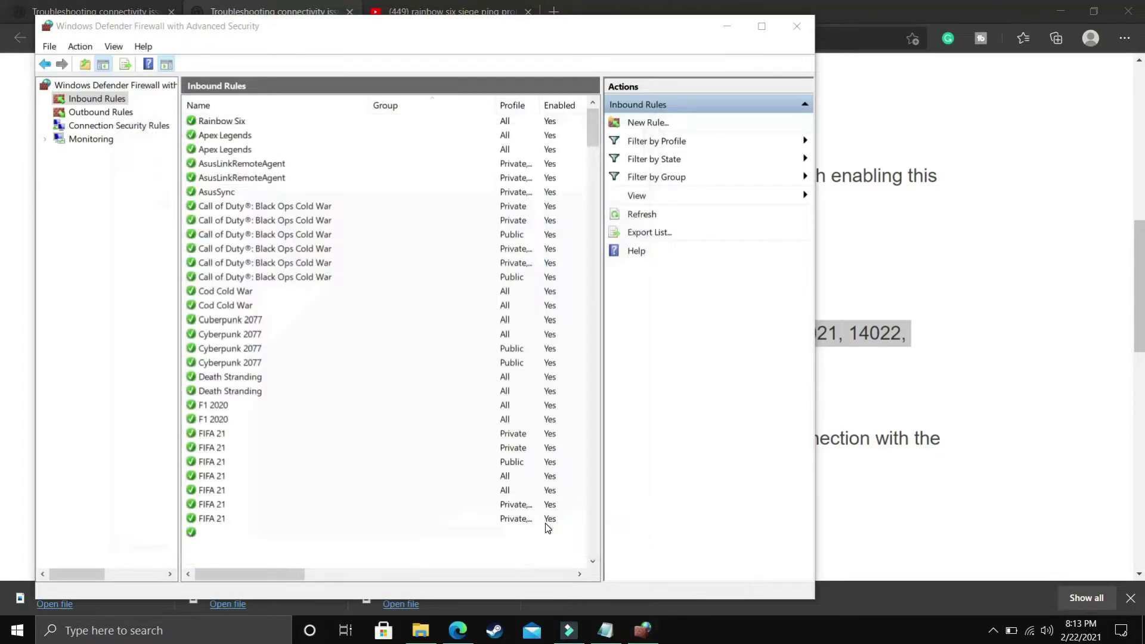
Start a new inbound port rule for UDP with local port 6015, copied from the Ubisoft ports article.
{"action": "left_click", "coordinate": [648, 121]}
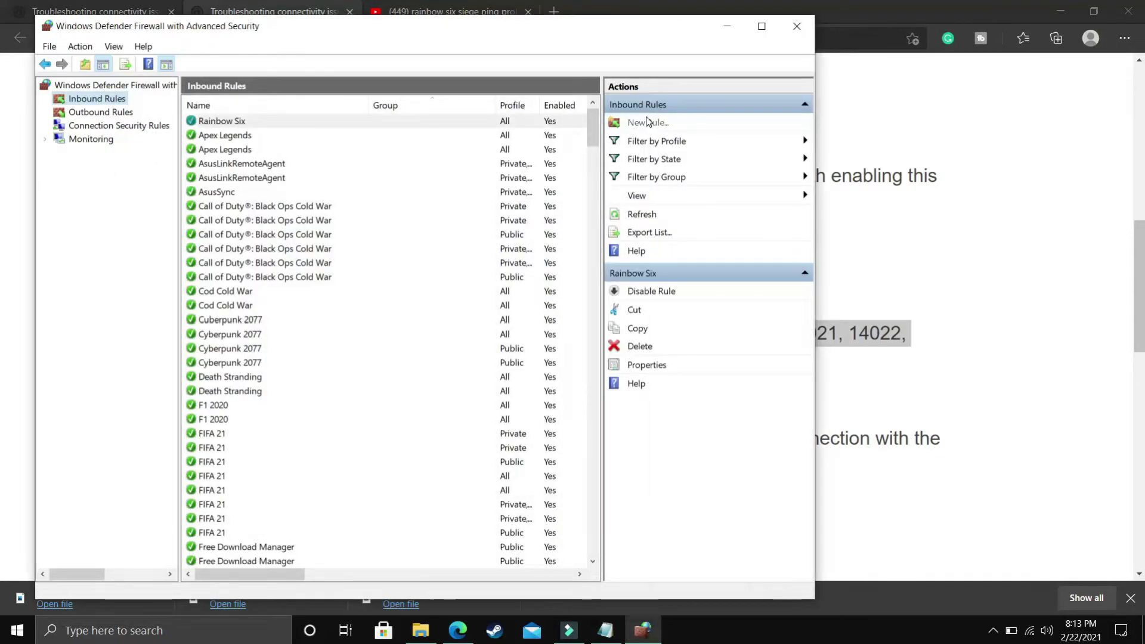
{"action": "left_click", "coordinate": [312, 301]}
{"action": "left_click", "coordinate": [559, 546]}
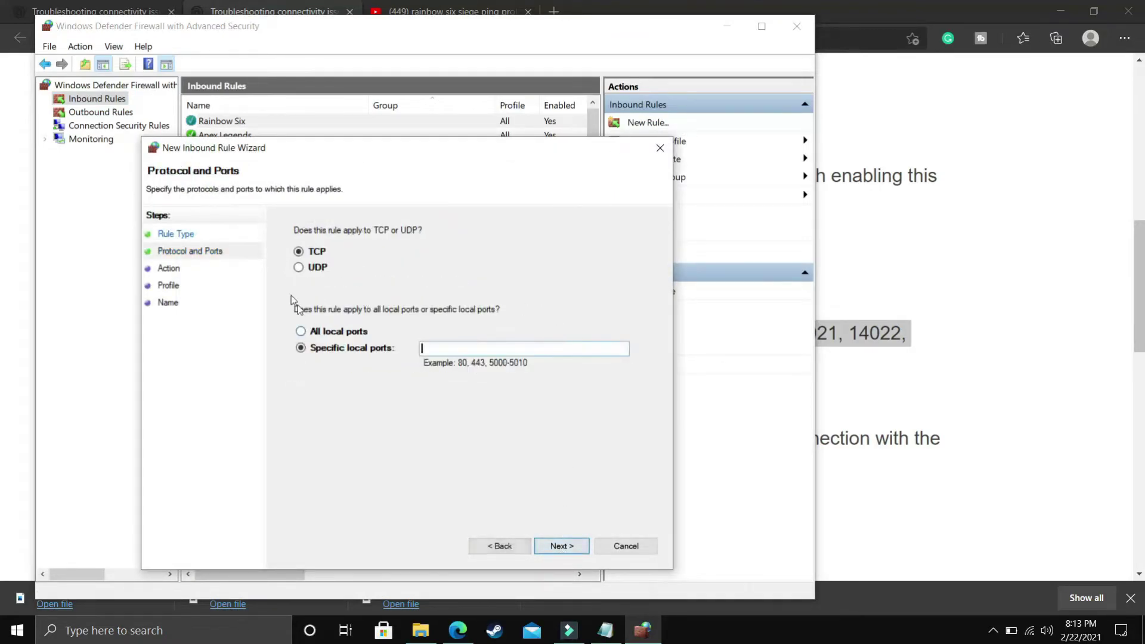
{"action": "left_click", "coordinate": [312, 270]}
{"action": "left_click", "coordinate": [835, 311]}
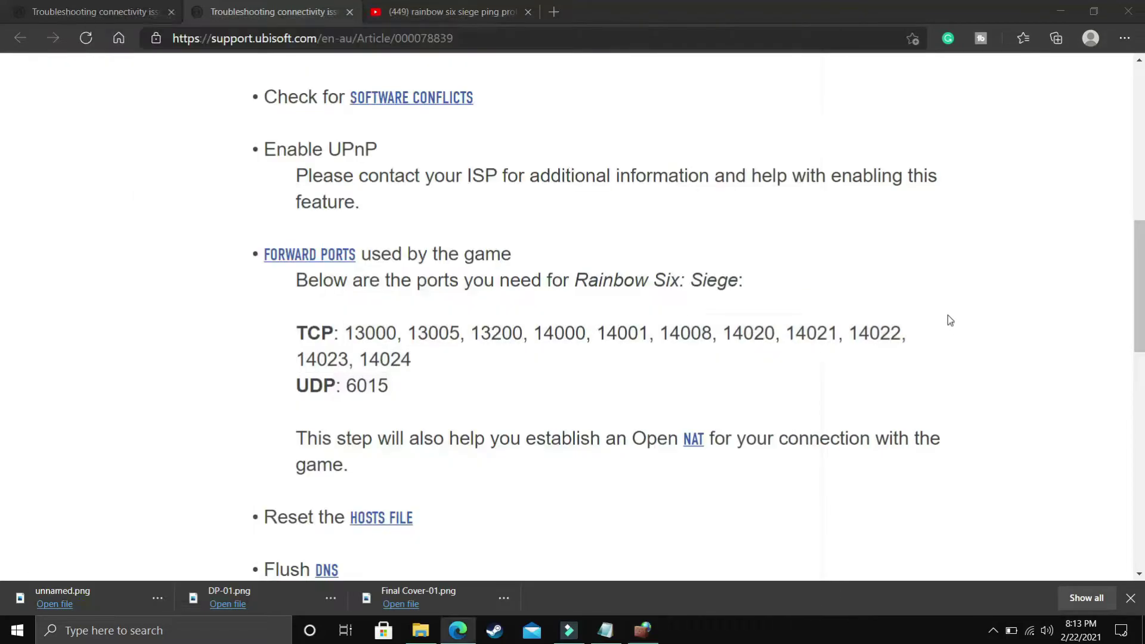
{"action": "double_click", "coordinate": [353, 385]}
{"action": "key", "text": "ctrl+c"}
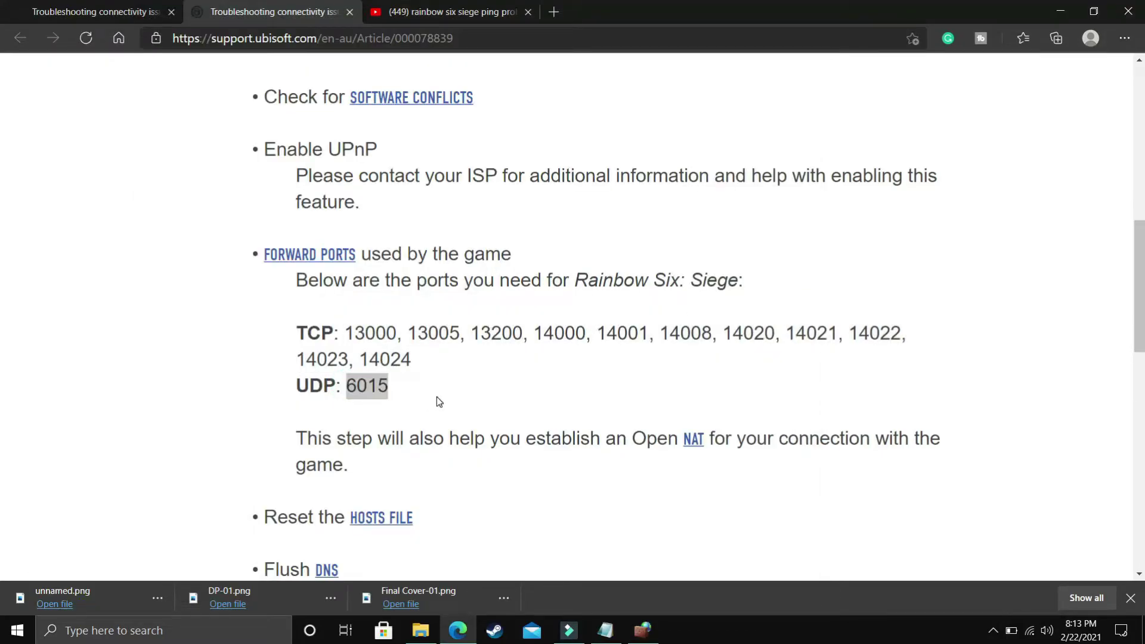
{"action": "key", "text": "alt+Tab"}
{"action": "left_click", "coordinate": [467, 352]}
{"action": "key", "text": "ctrl+v"}
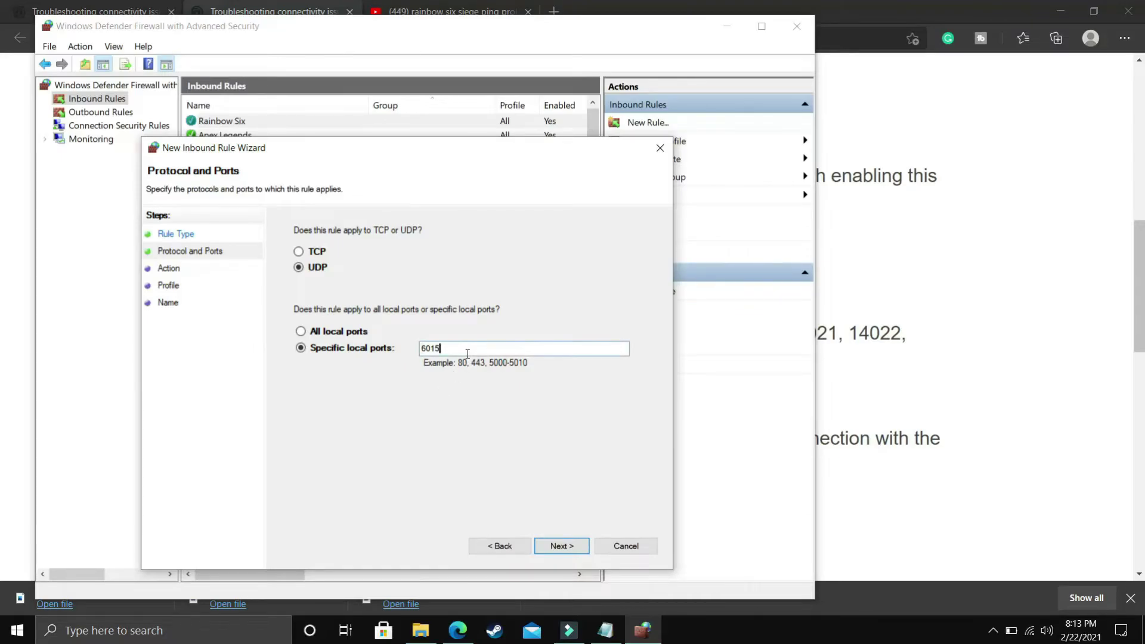
Allow the connection on all profiles, name the rule 'Rainbow Six', and finish it.
{"action": "left_click", "coordinate": [561, 546]}
{"action": "left_click", "coordinate": [555, 546]}
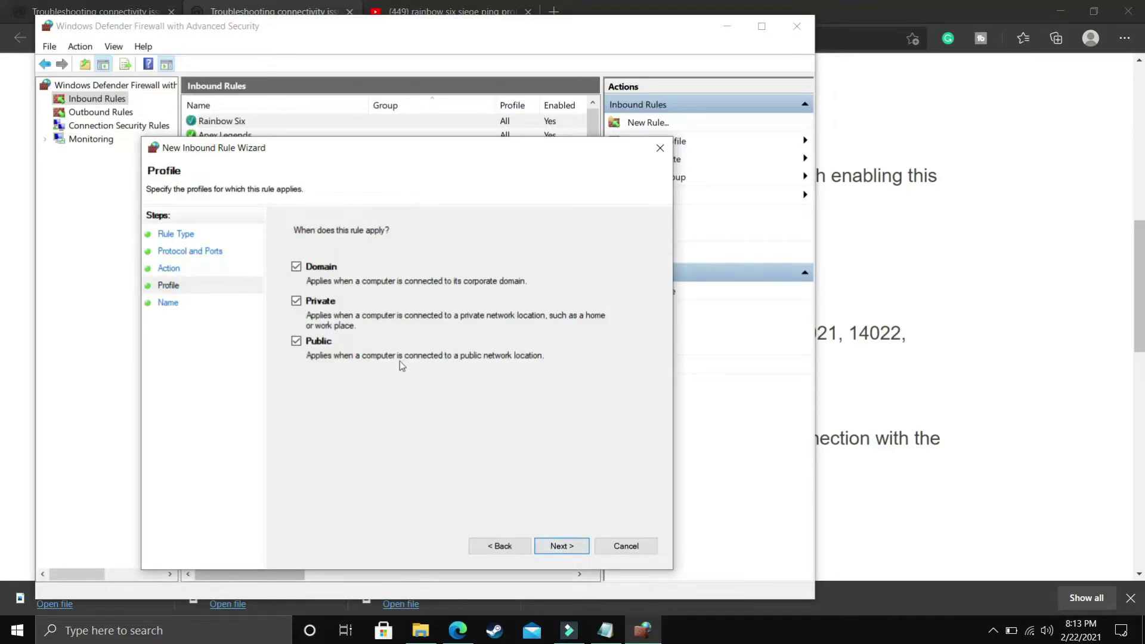
{"action": "left_click", "coordinate": [561, 547]}
{"action": "type", "text": "Rain"}
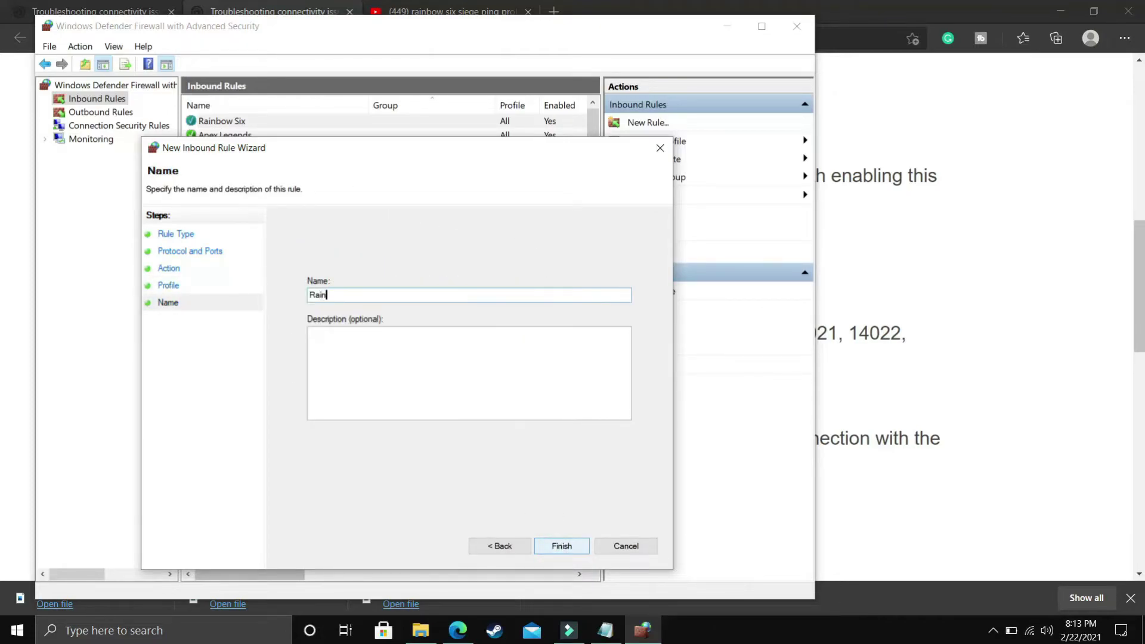
{"action": "type", "text": "bow Six"}
{"action": "left_click", "coordinate": [561, 547]}
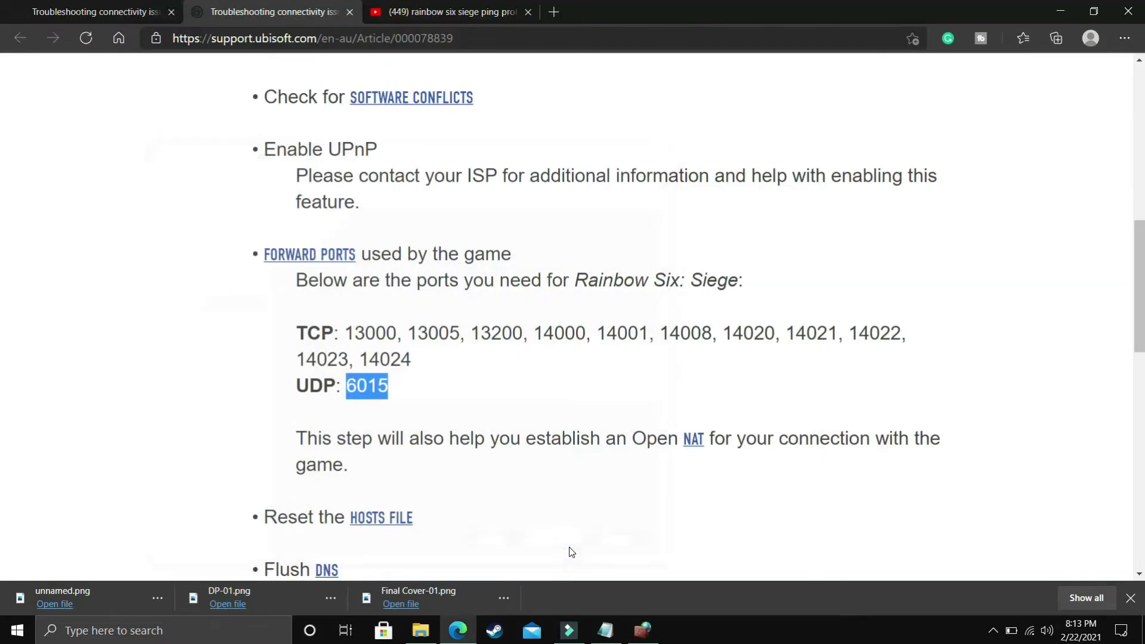
{"action": "left_click", "coordinate": [1065, 7]}
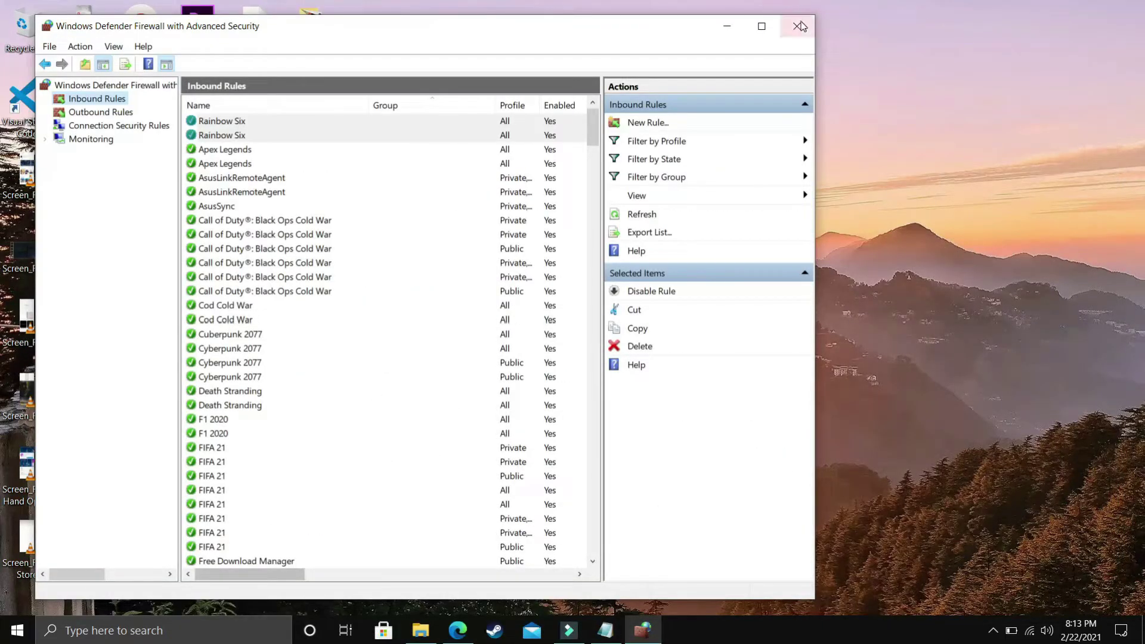
Close the firewall window and launch Command Prompt by searching 'cmd'.
{"action": "left_click", "coordinate": [799, 26]}
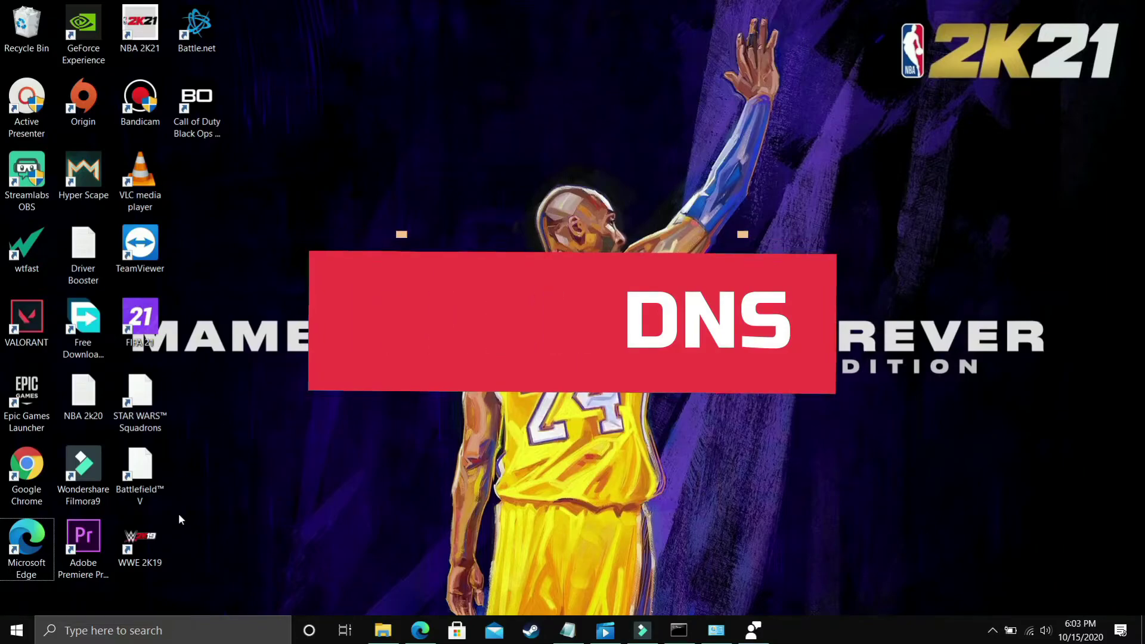
{"action": "key", "text": "super+s"}
{"action": "type", "text": "cmd"}
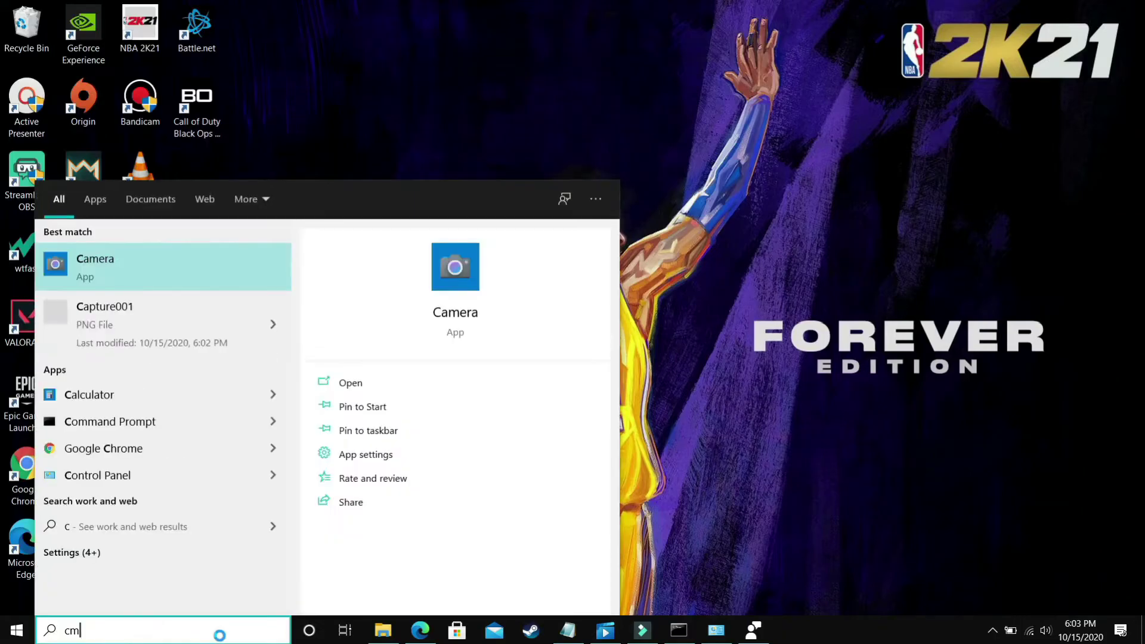
{"action": "left_click", "coordinate": [179, 265]}
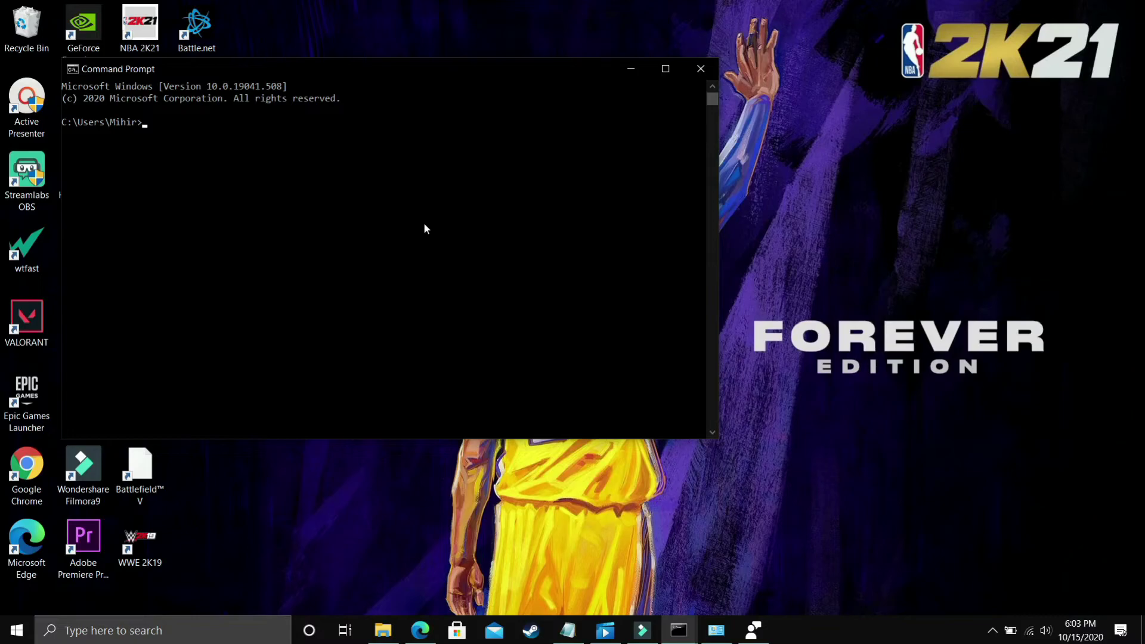
Run 'ipconfig /flushdns' in Command Prompt.
{"action": "type", "text": "ipconfig /flushd"}
{"action": "type", "text": "ns"}
{"action": "key", "text": "Return"}
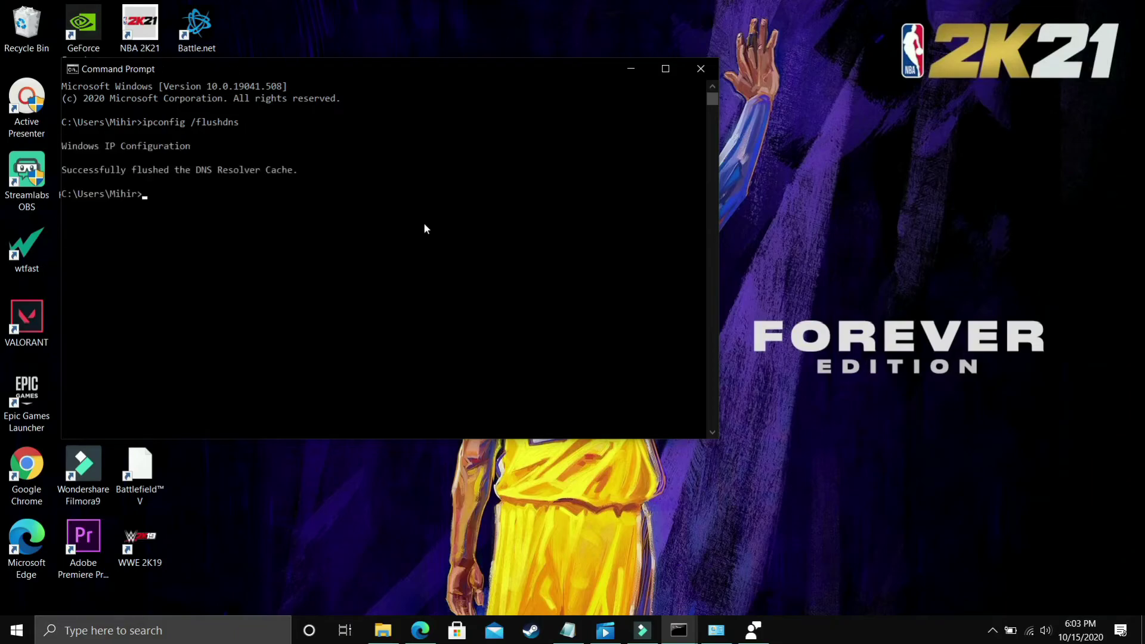